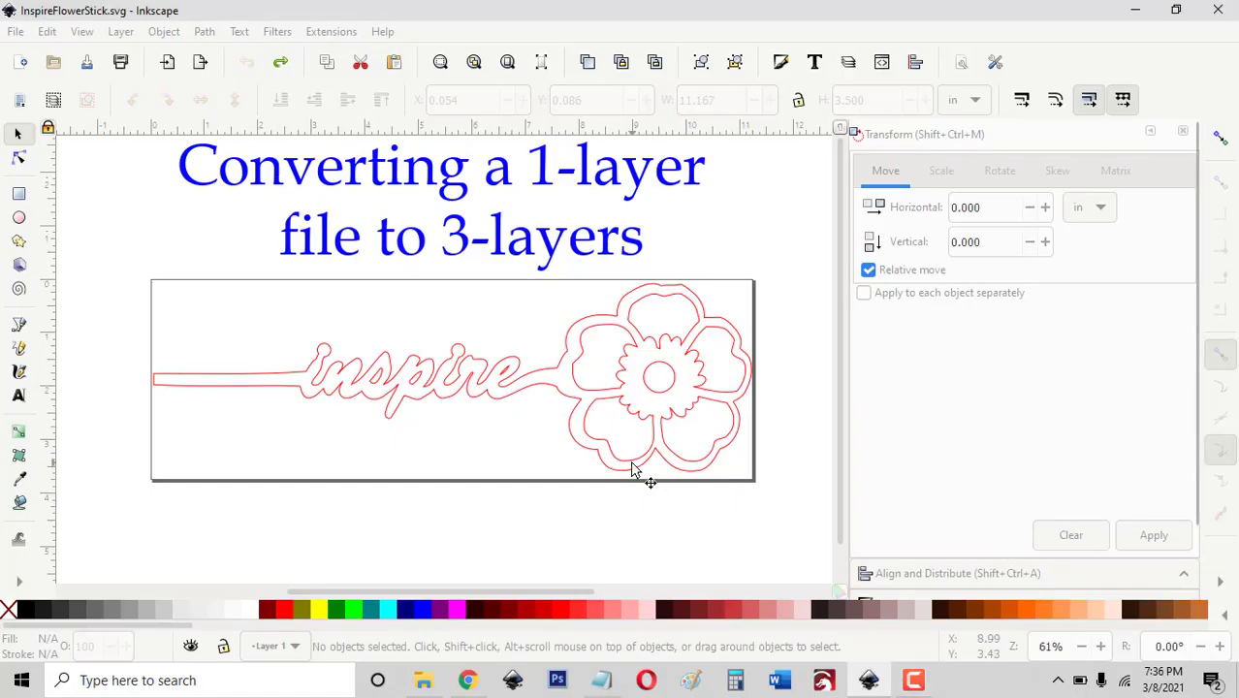
Duplicate the flower stick outline and give the copy a green stroke.
click(635, 470)
key(ctrl+k)
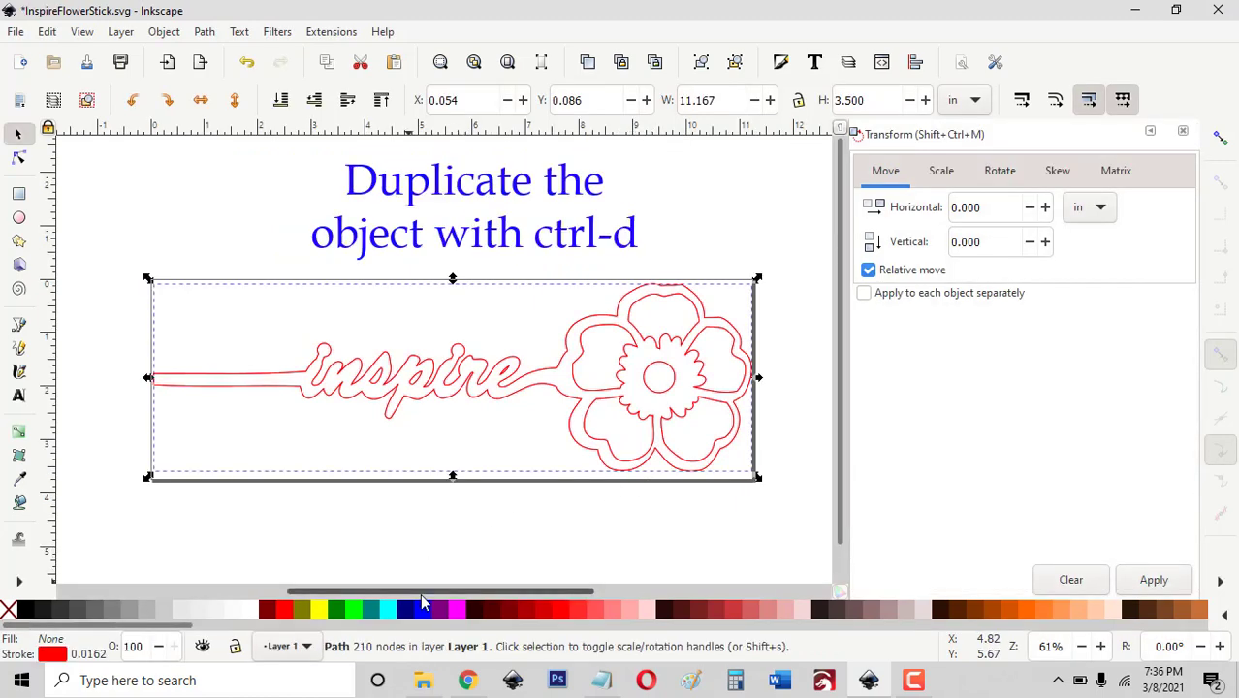
shift+click(337, 611)
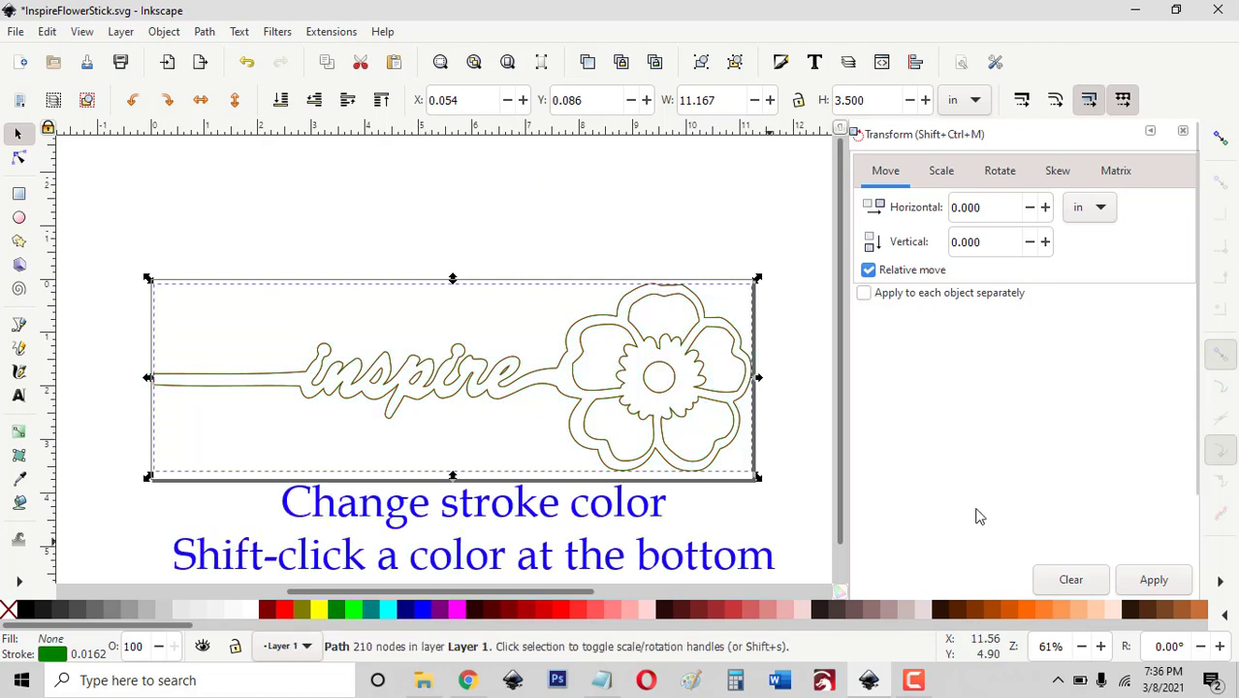
Add the Offset path effect to the green copy.
scroll(977, 504, down, 3)
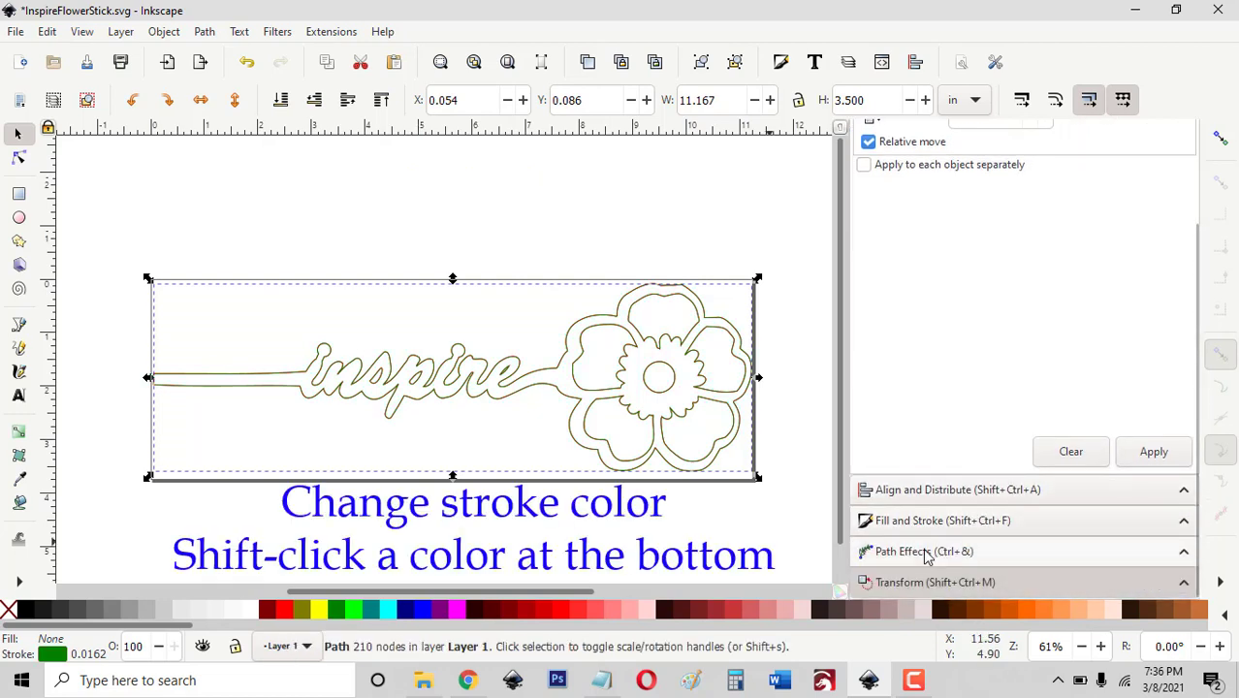
click(912, 550)
click(892, 440)
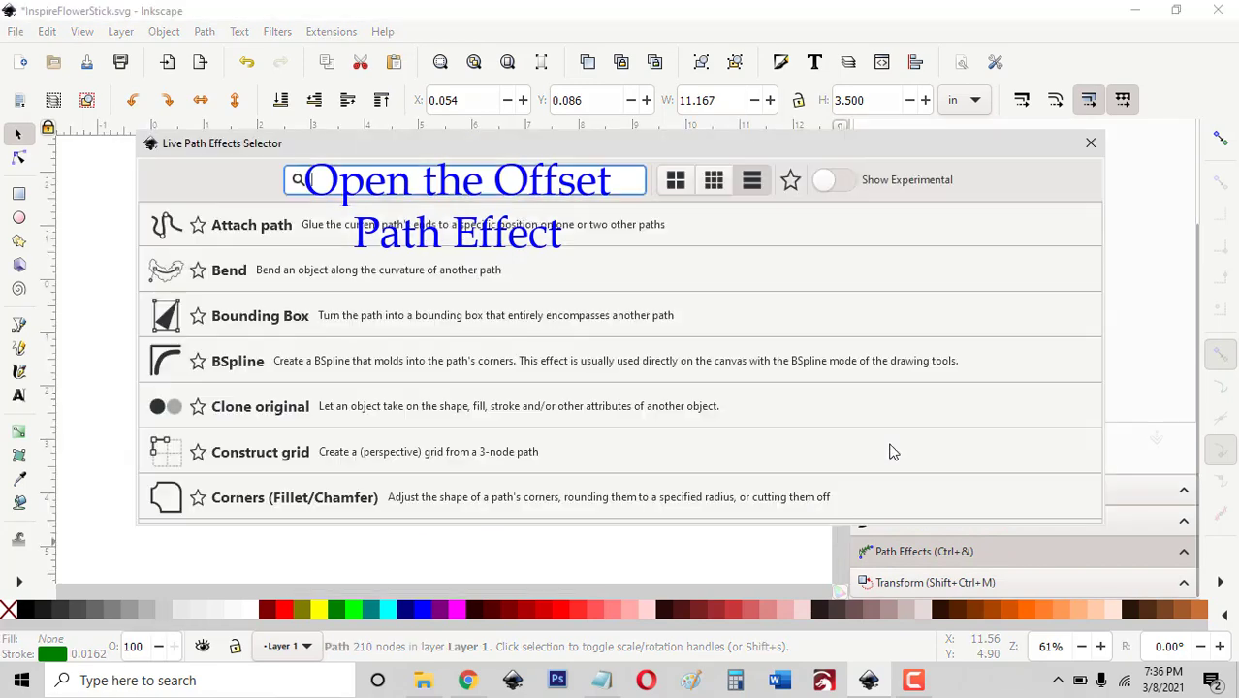
scroll(335, 424, down, 2)
scroll(337, 424, down, 5)
scroll(337, 424, down, 1)
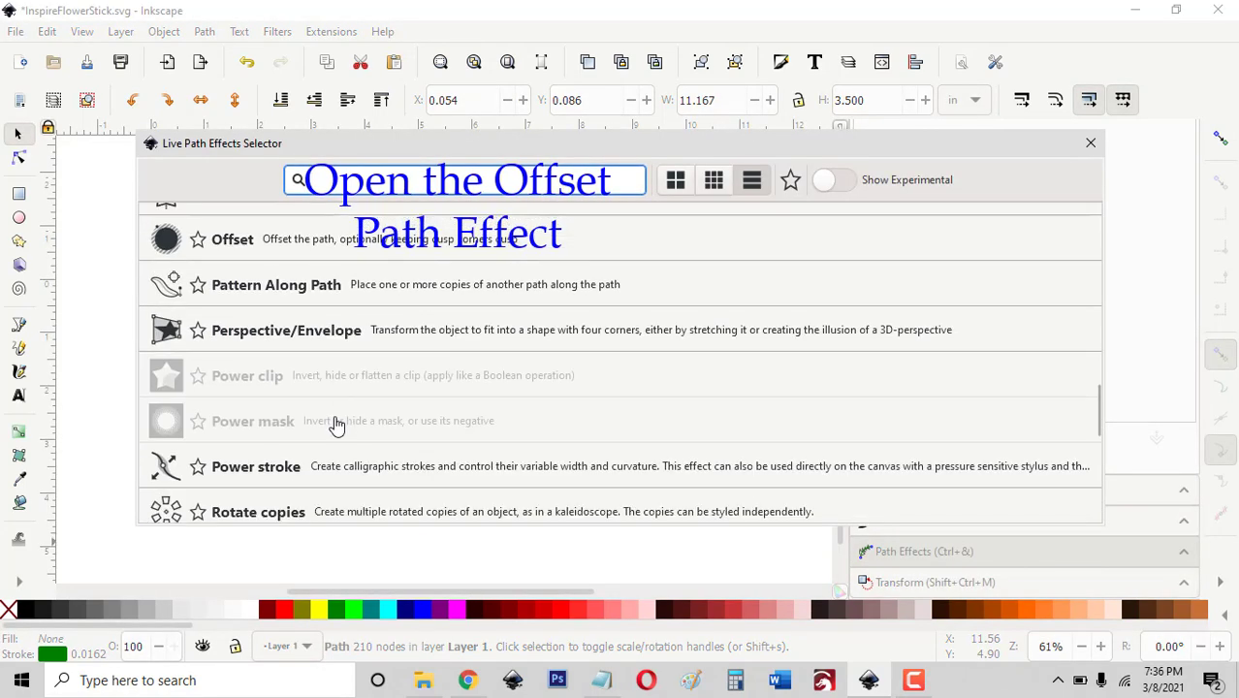
click(268, 249)
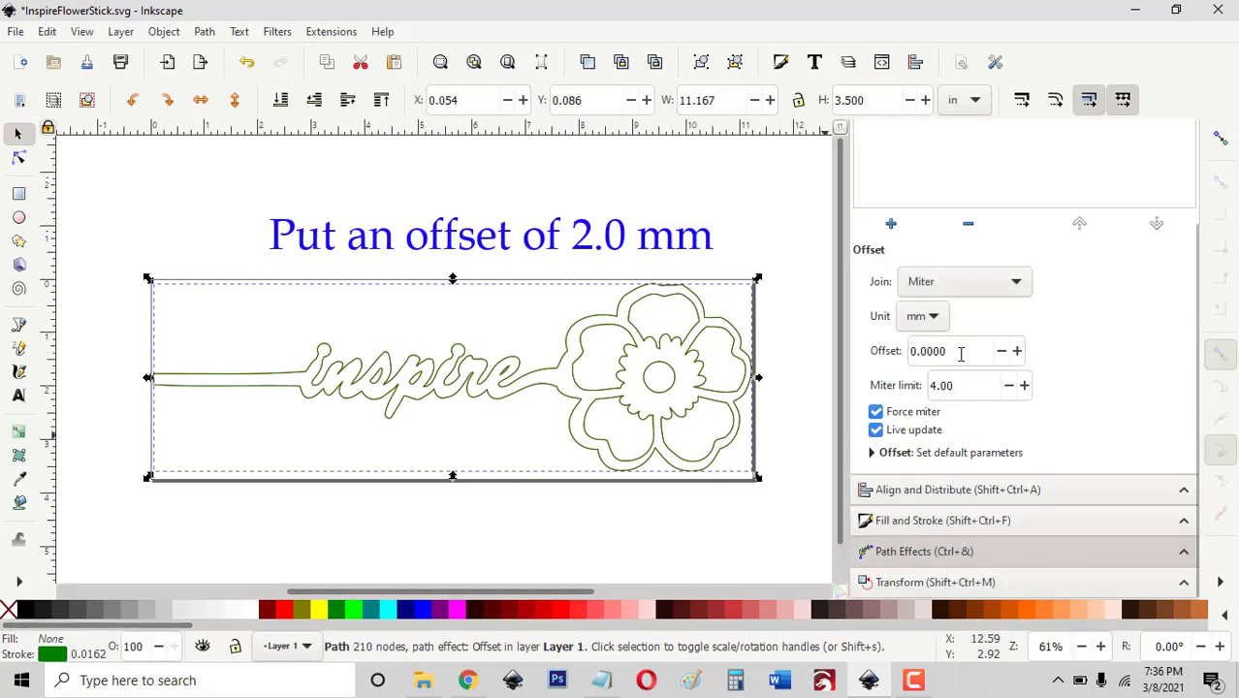
Set the green copy's offset to 2 mm, then reselect the red original.
drag(960, 354, 851, 358)
text(2)
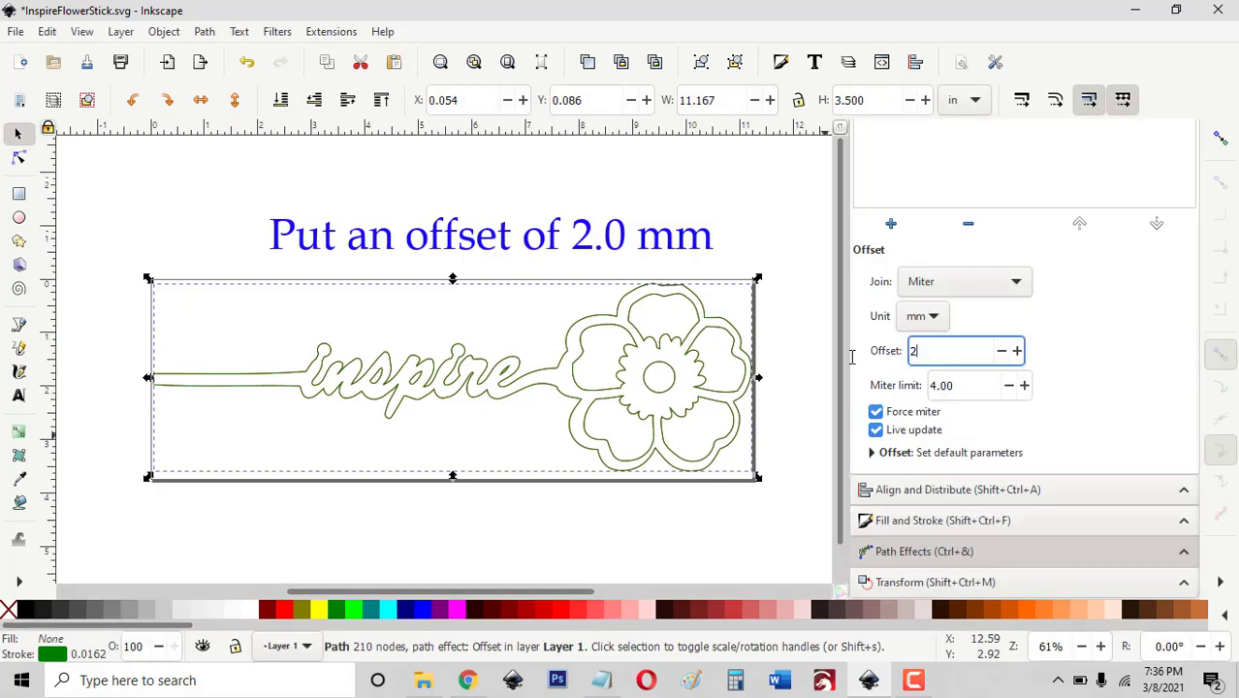
key(Return)
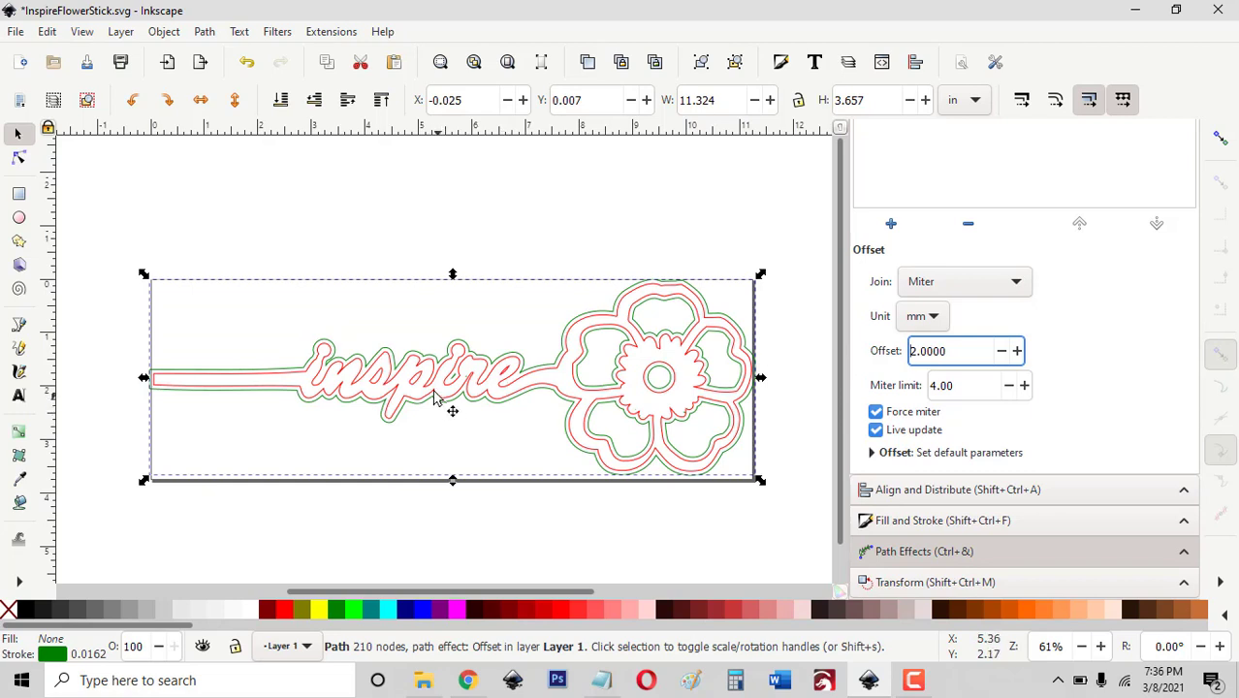
click(423, 391)
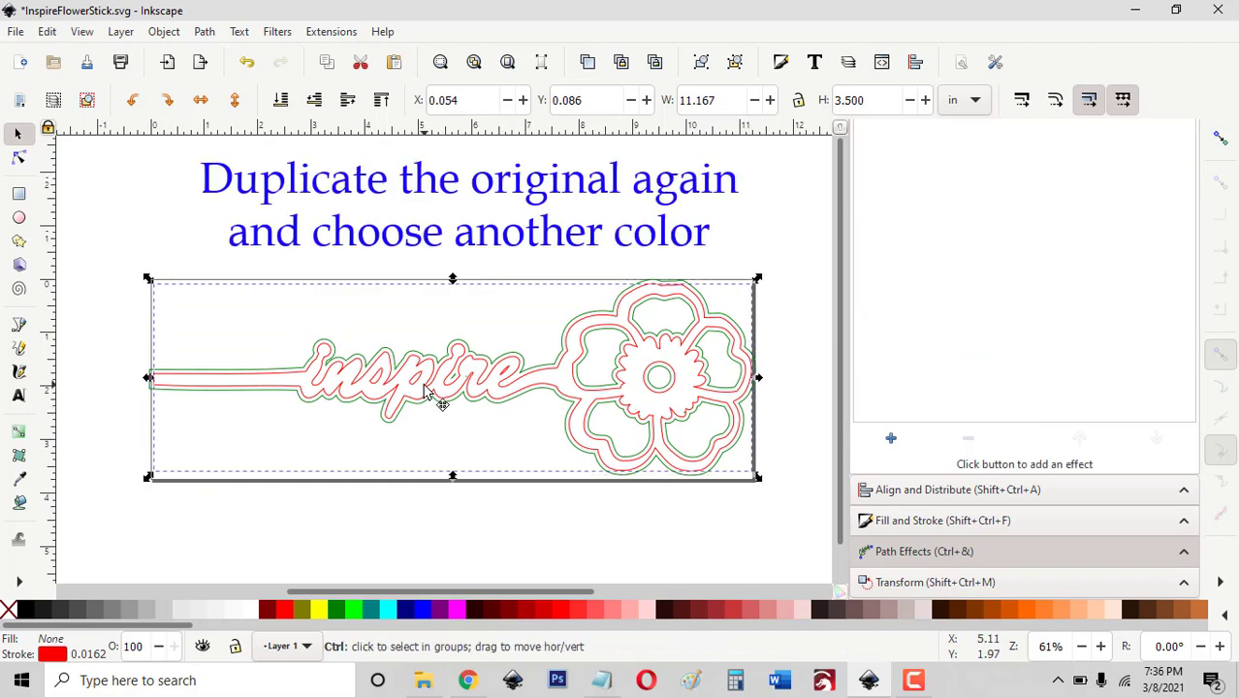
Duplicate the red original, stroke it blue, and apply a 4 mm Offset path effect.
key(ctrl+d)
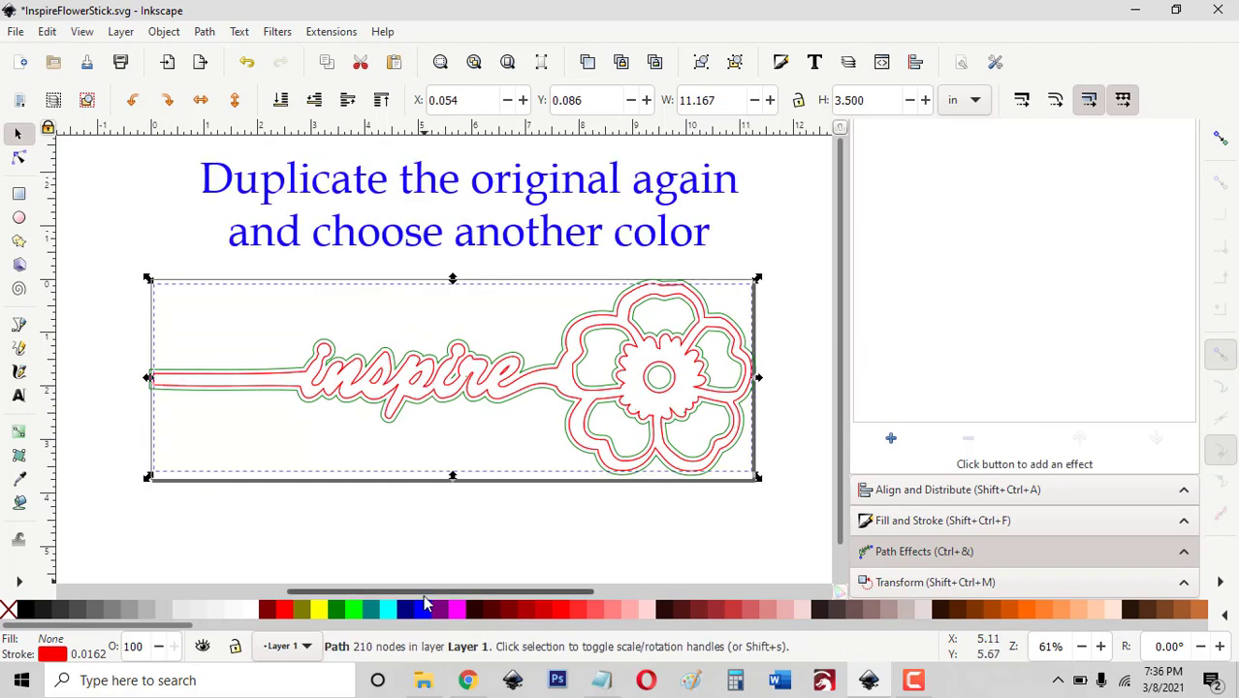
shift+click(424, 610)
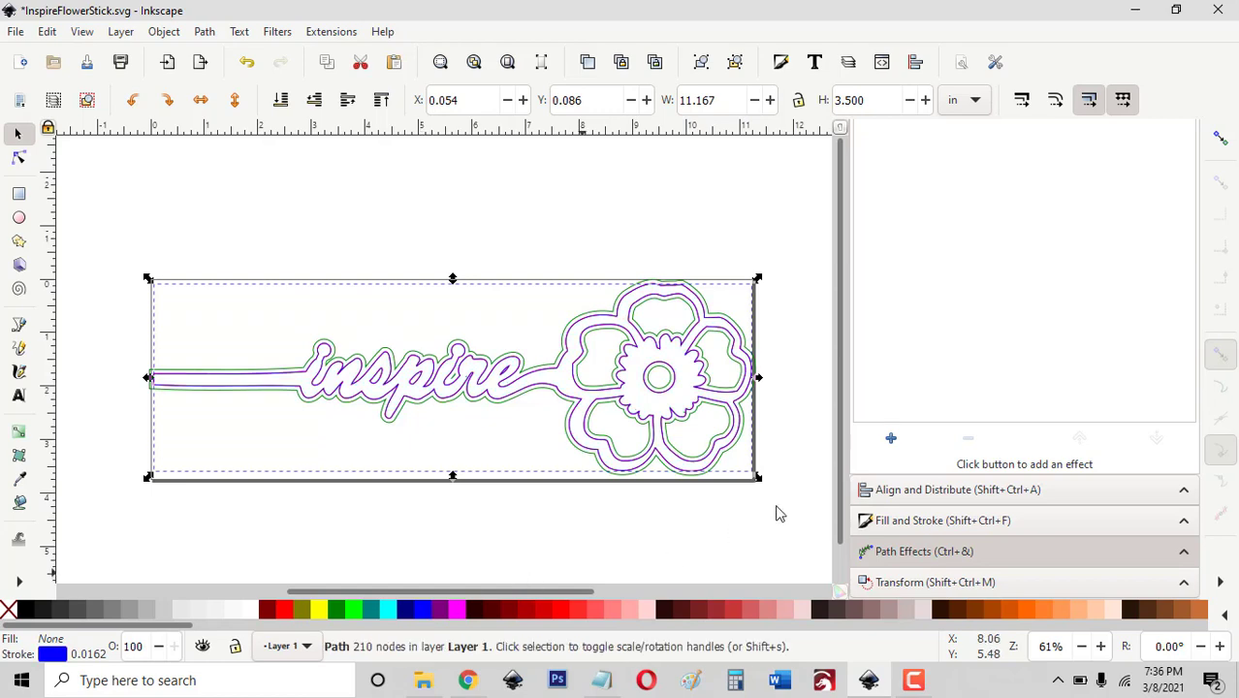
click(894, 441)
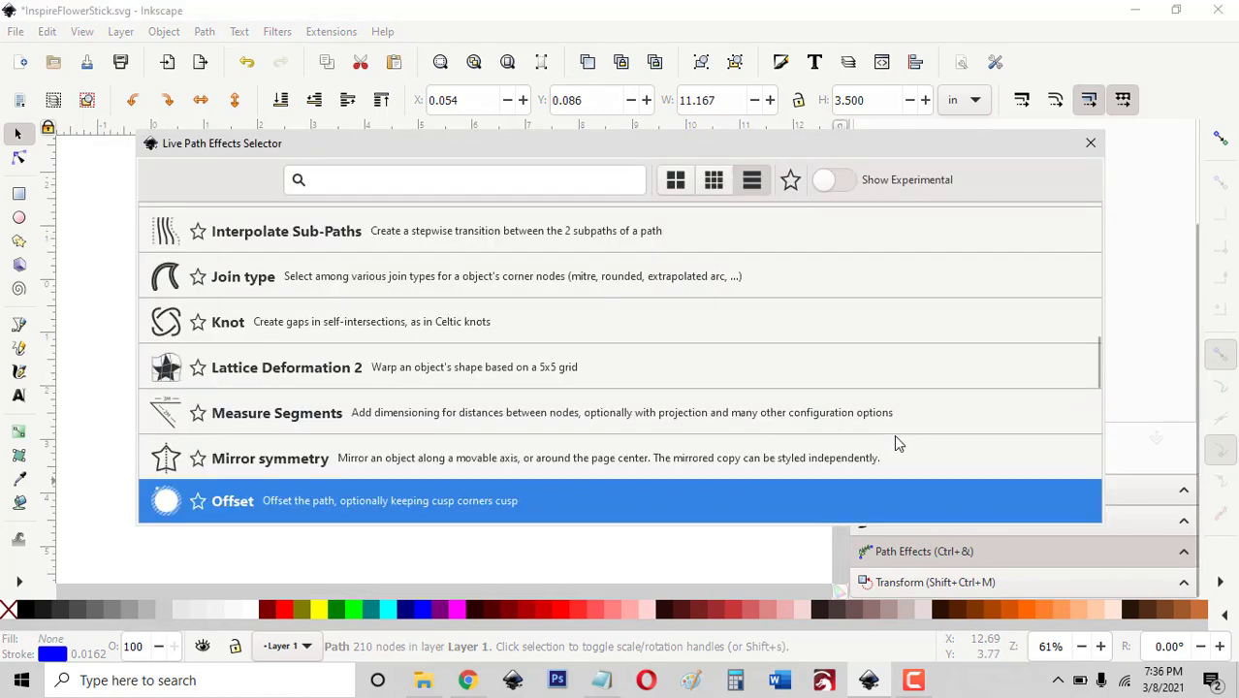
click(320, 509)
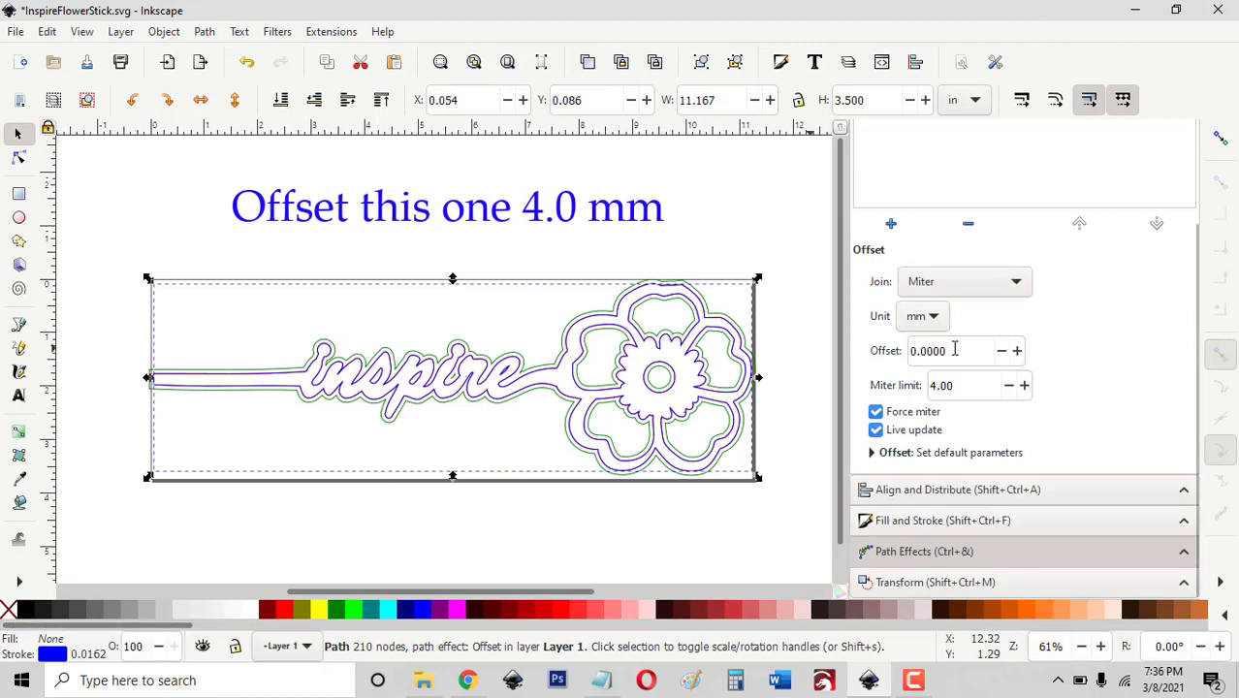
drag(950, 351, 888, 352)
text(4)
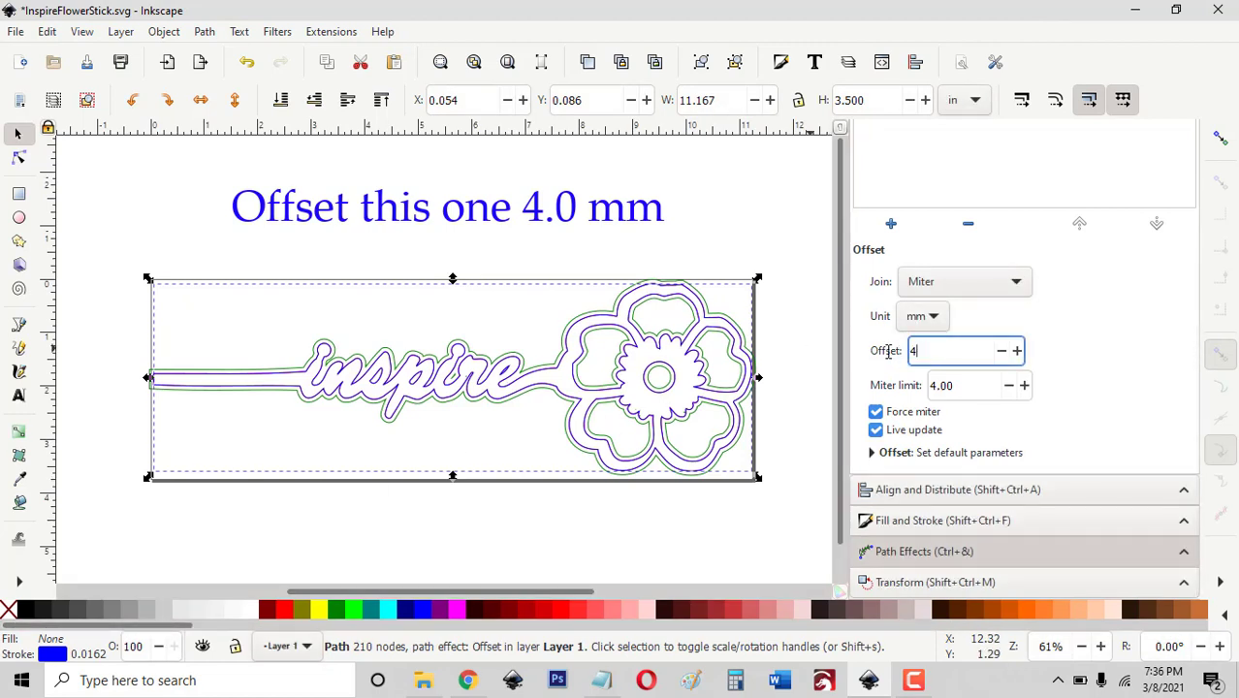
key(Return)
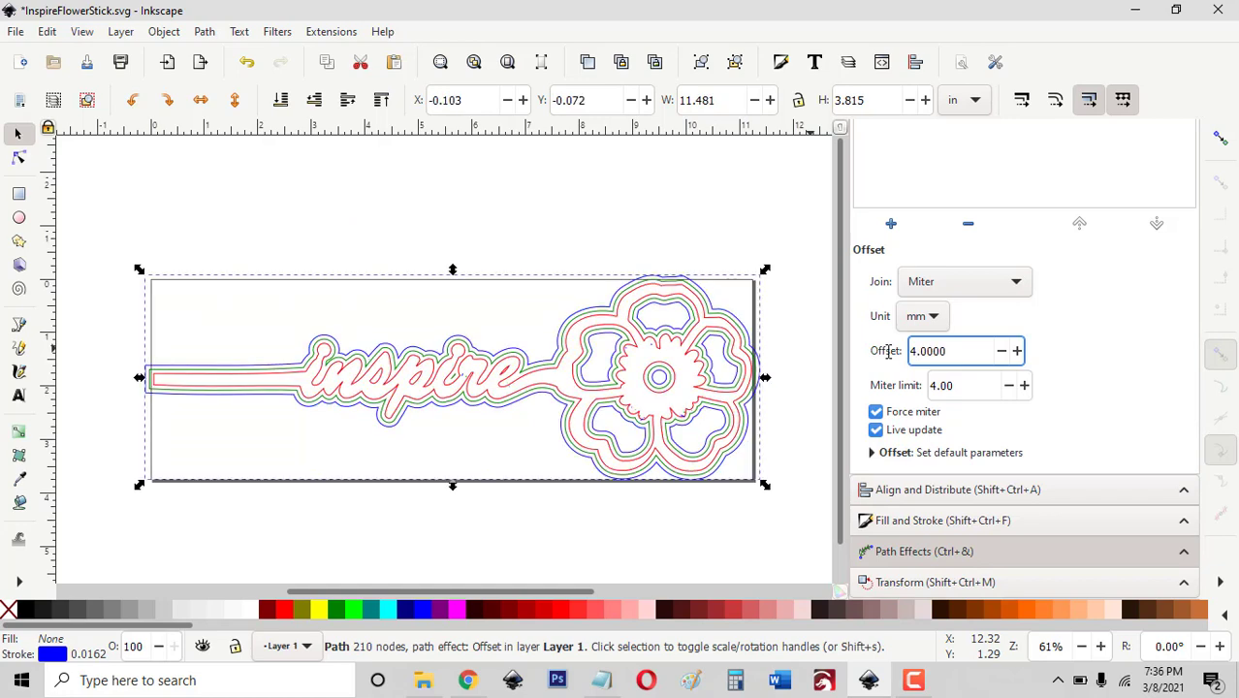
scroll(611, 397, down, 3)
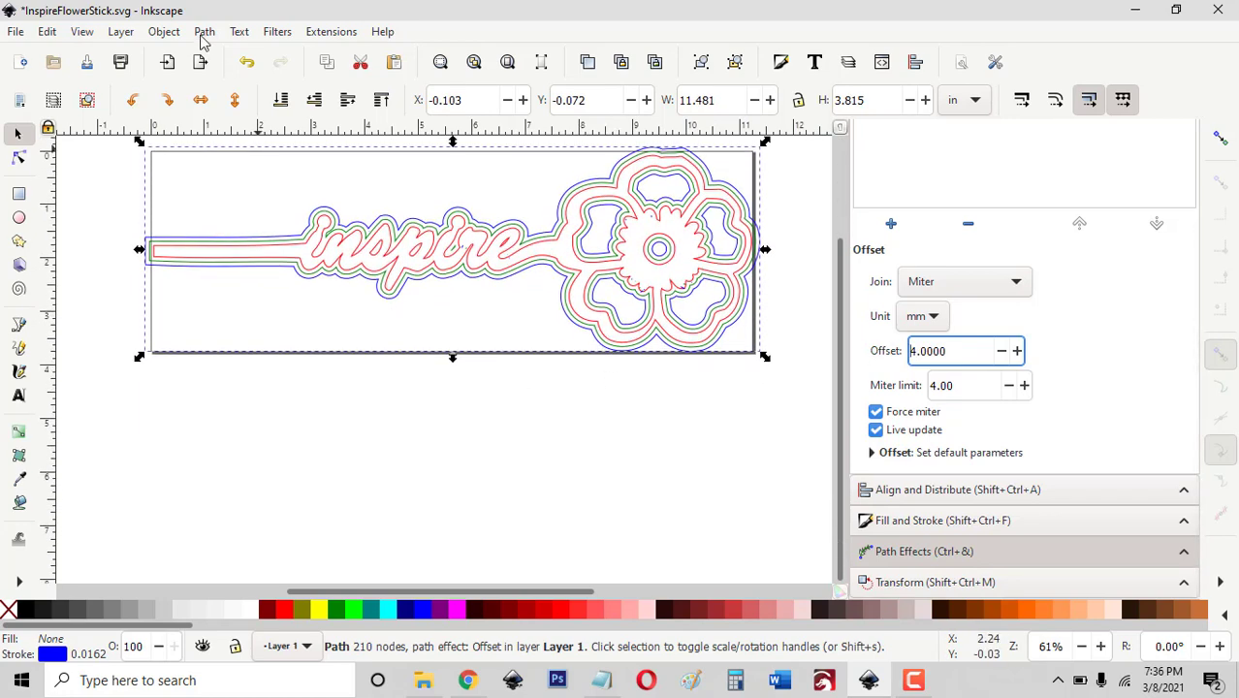
Convert the blue offset outline to a plain path and move it below the design.
click(203, 34)
click(225, 55)
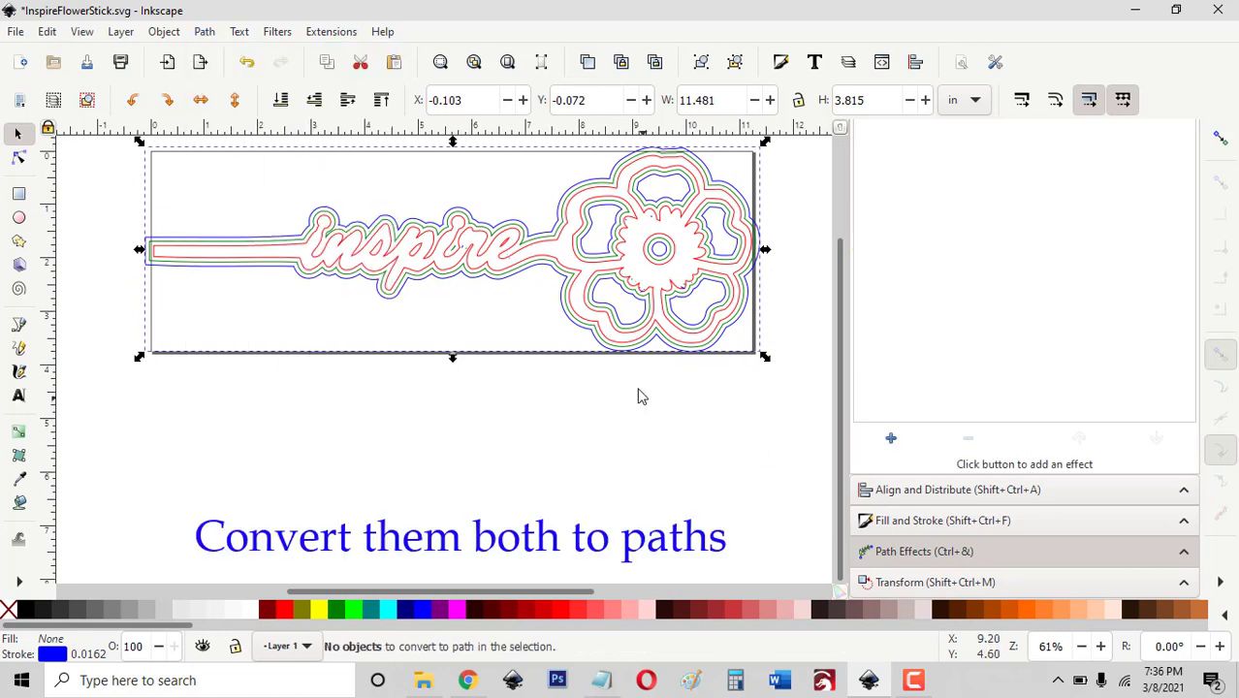
drag(639, 358, 625, 587)
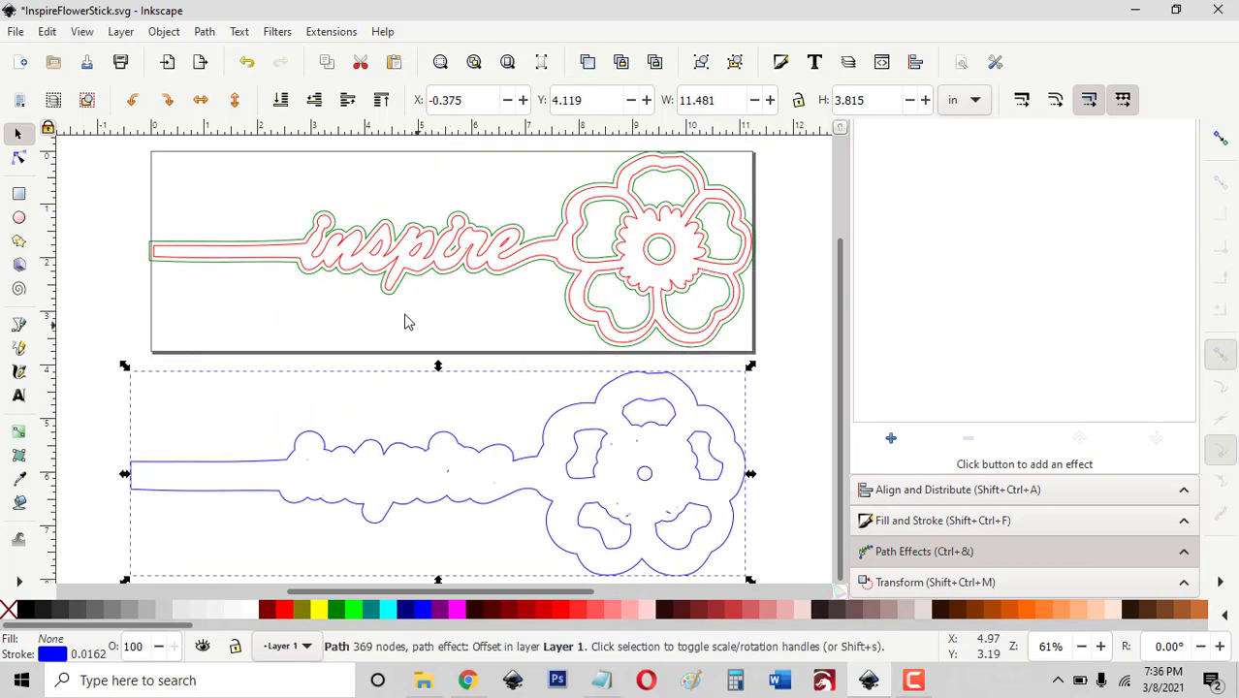
Convert the green offset outline to a plain path and move it above the red original.
click(391, 303)
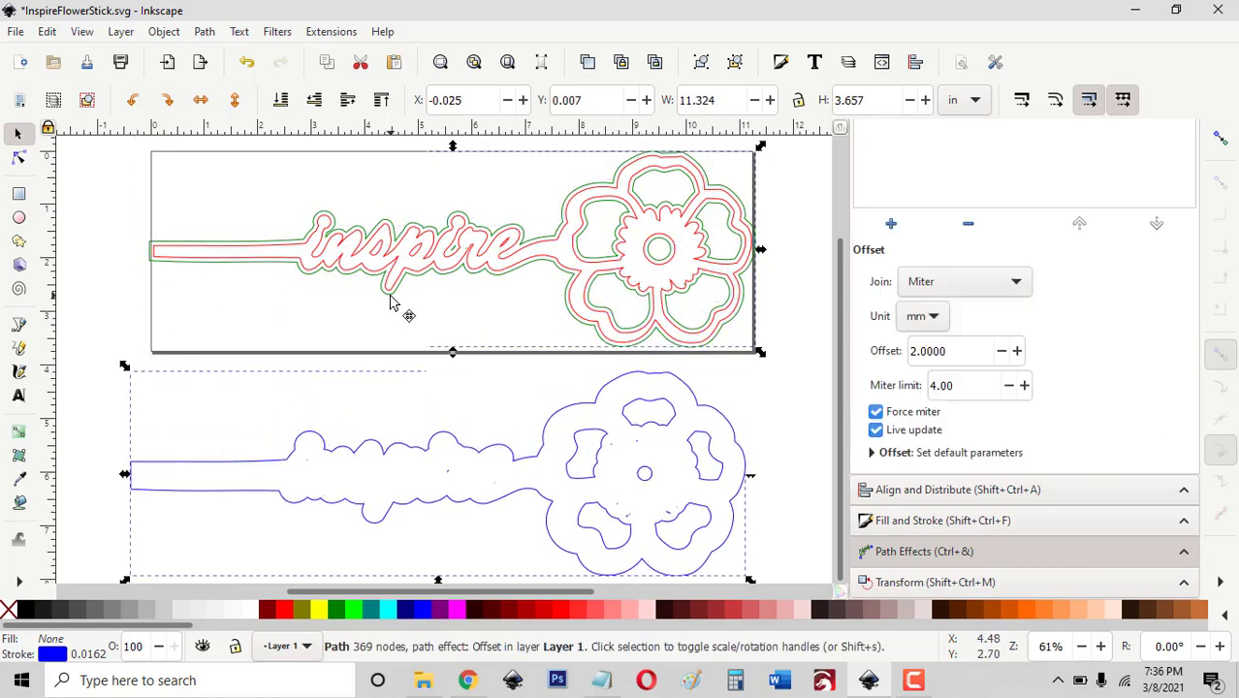
click(205, 32)
click(225, 56)
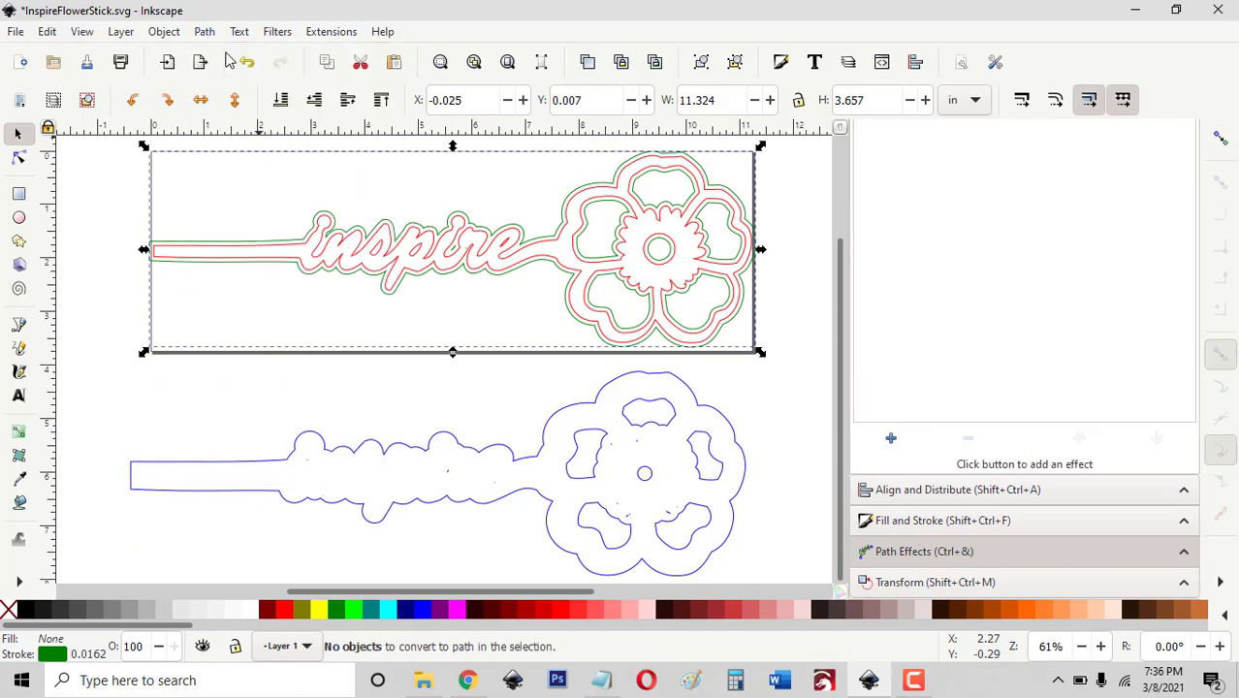
scroll(346, 202, up, 3)
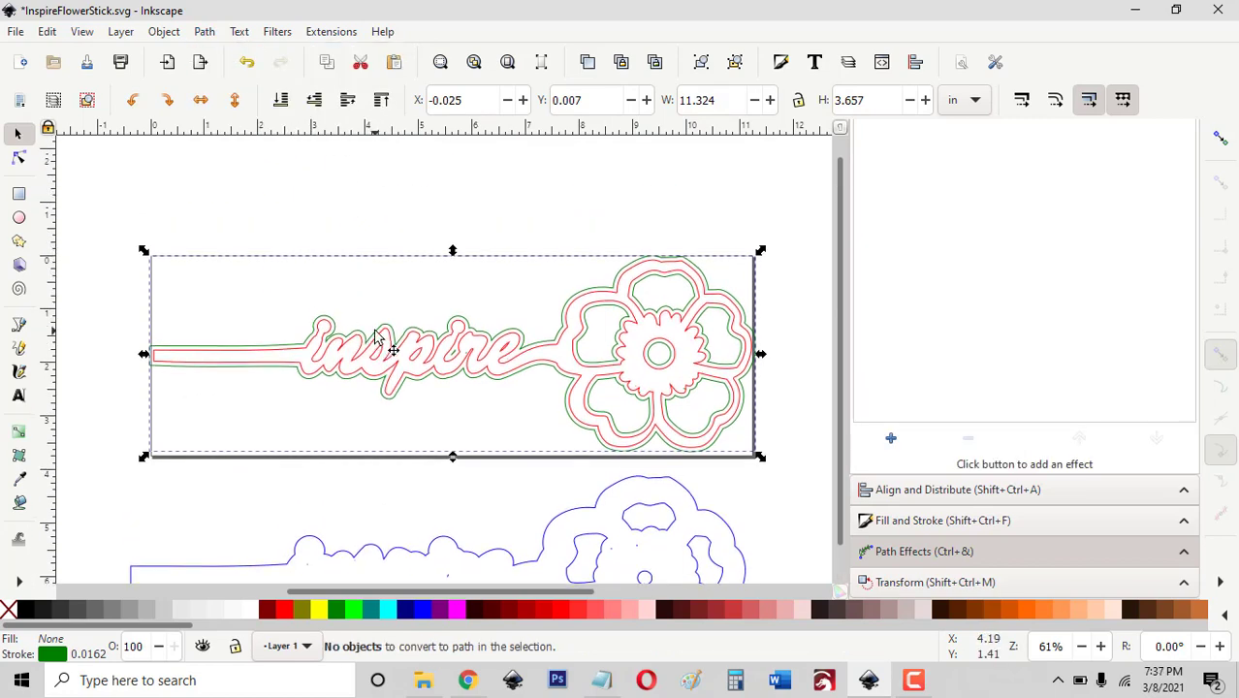
drag(380, 262, 419, 129)
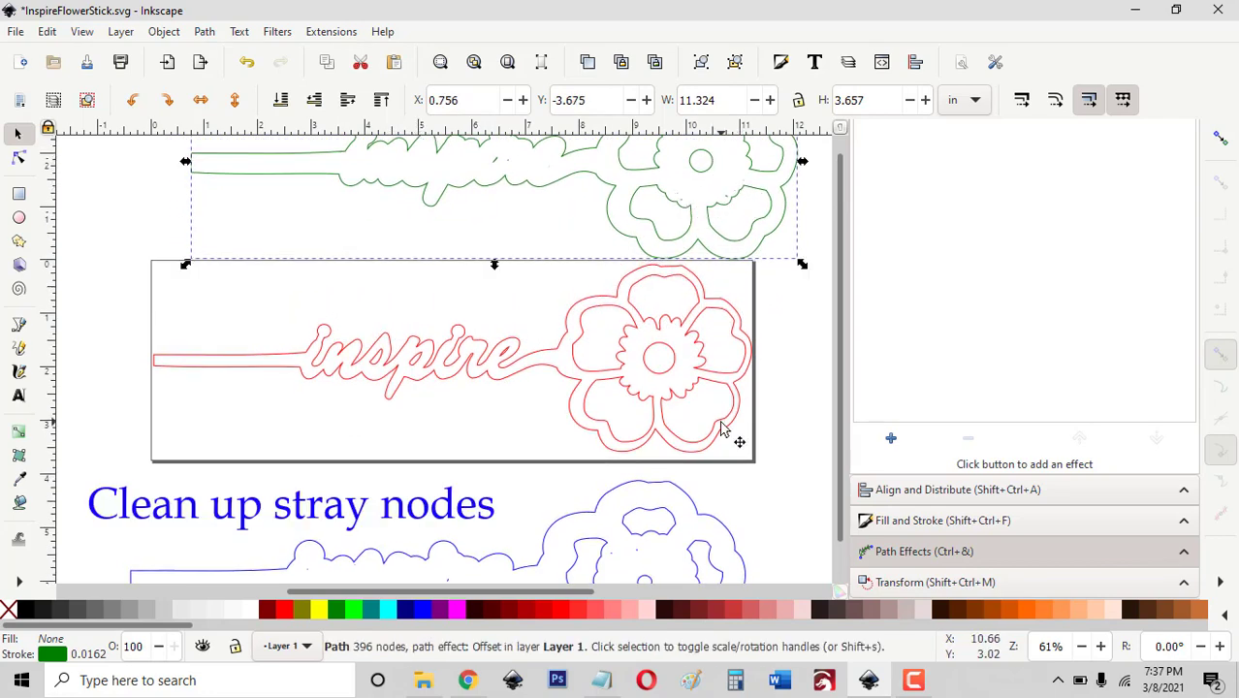
scroll(725, 426, down, 10)
scroll(720, 423, up, 2)
scroll(719, 424, up, 1)
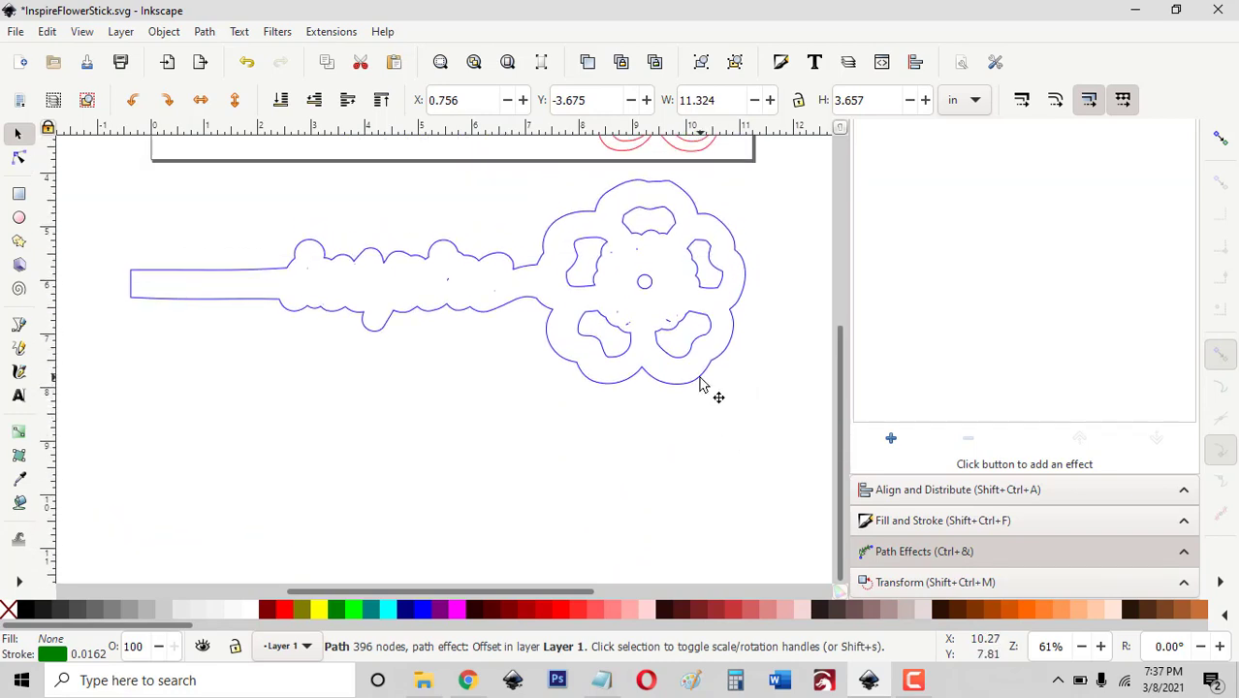
click(700, 383)
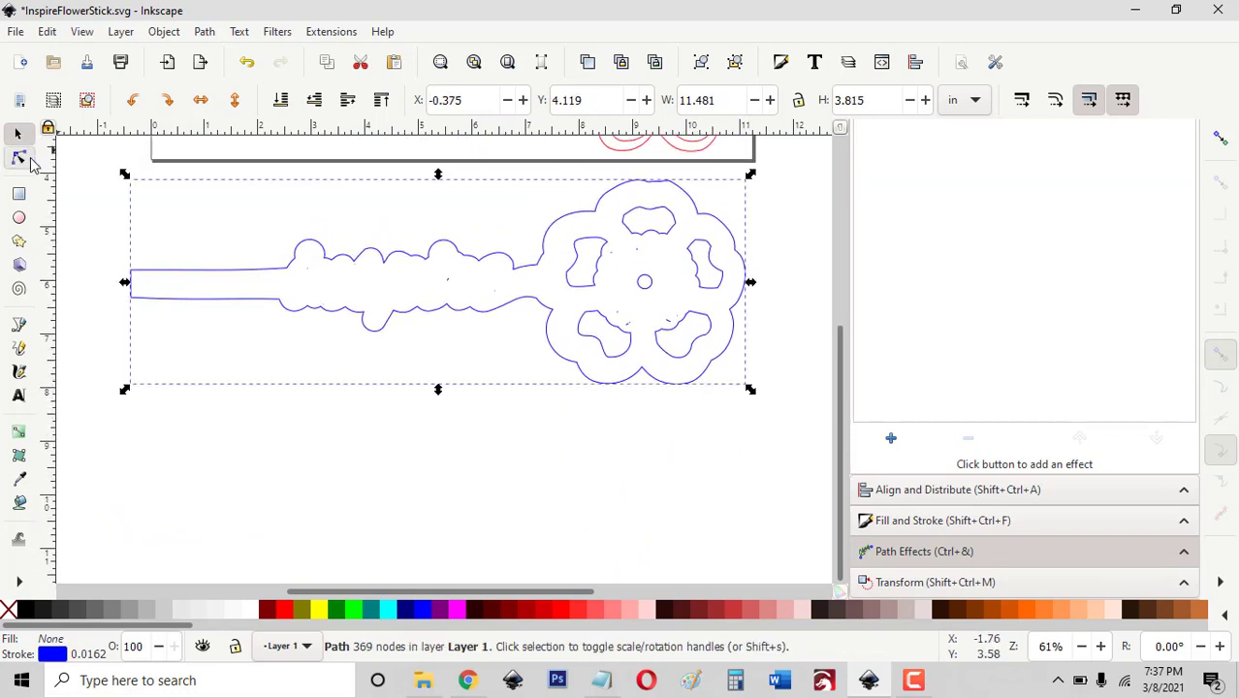
Break the blue outline apart into separate subpaths using the Node tool.
click(19, 158)
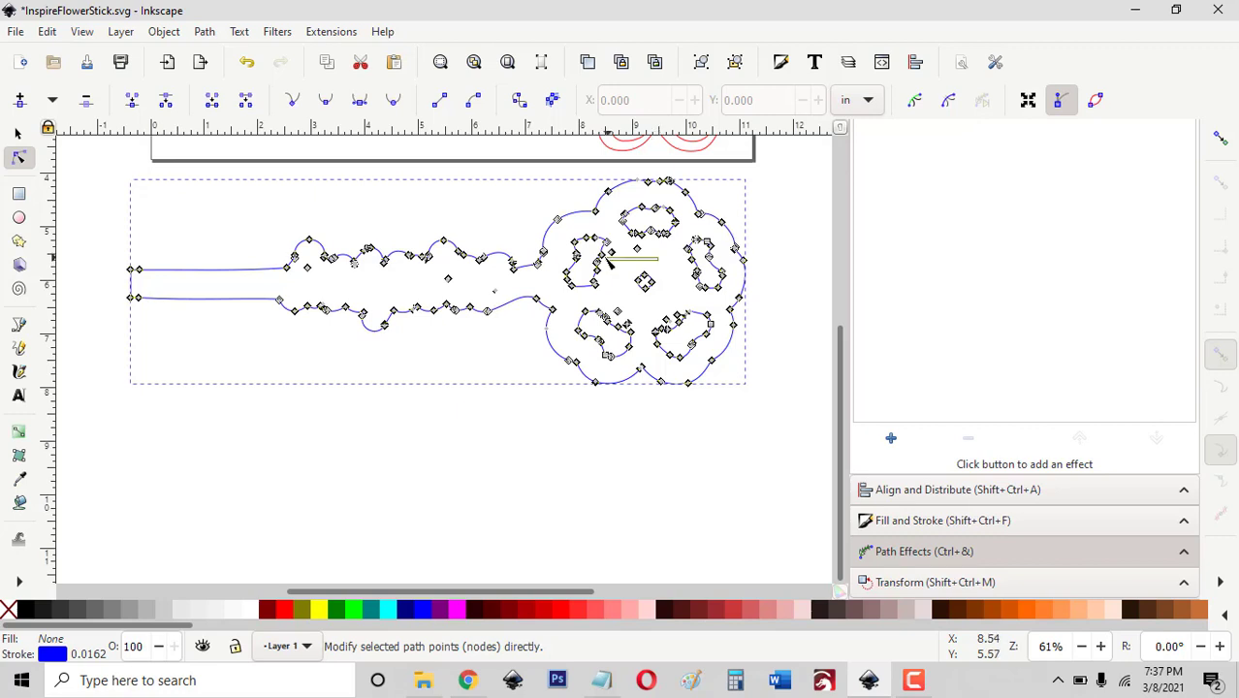
drag(609, 258, 610, 250)
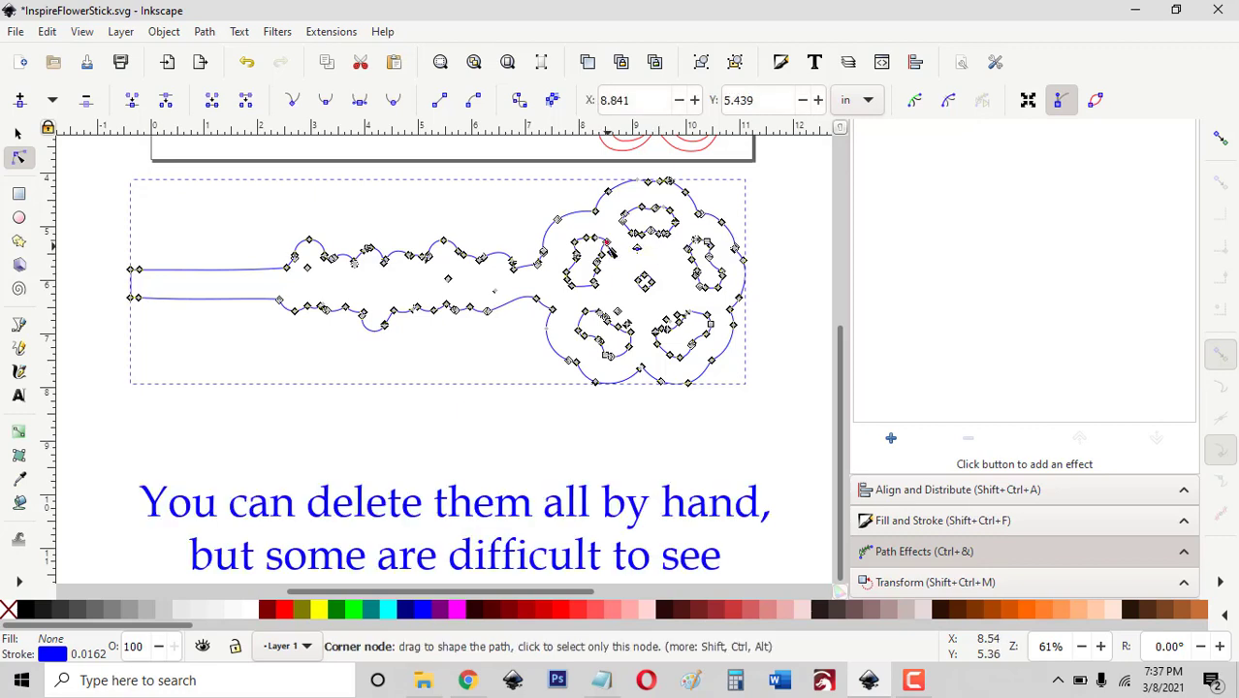
key(Delete)
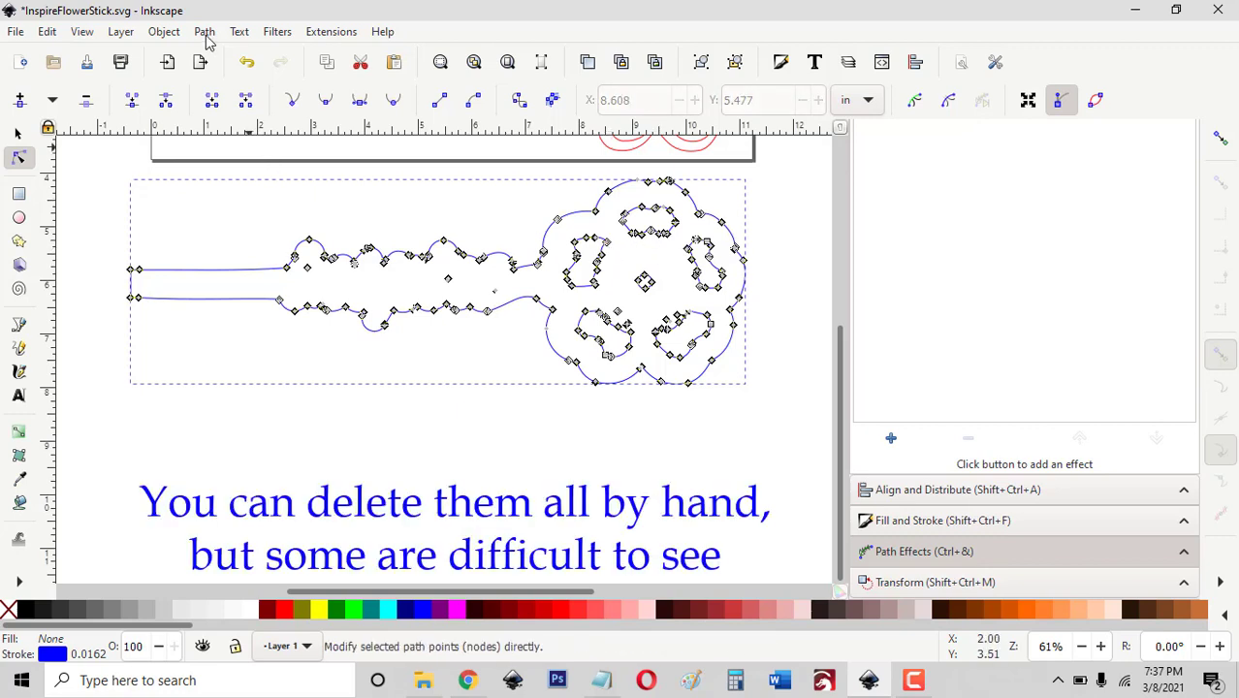
click(204, 31)
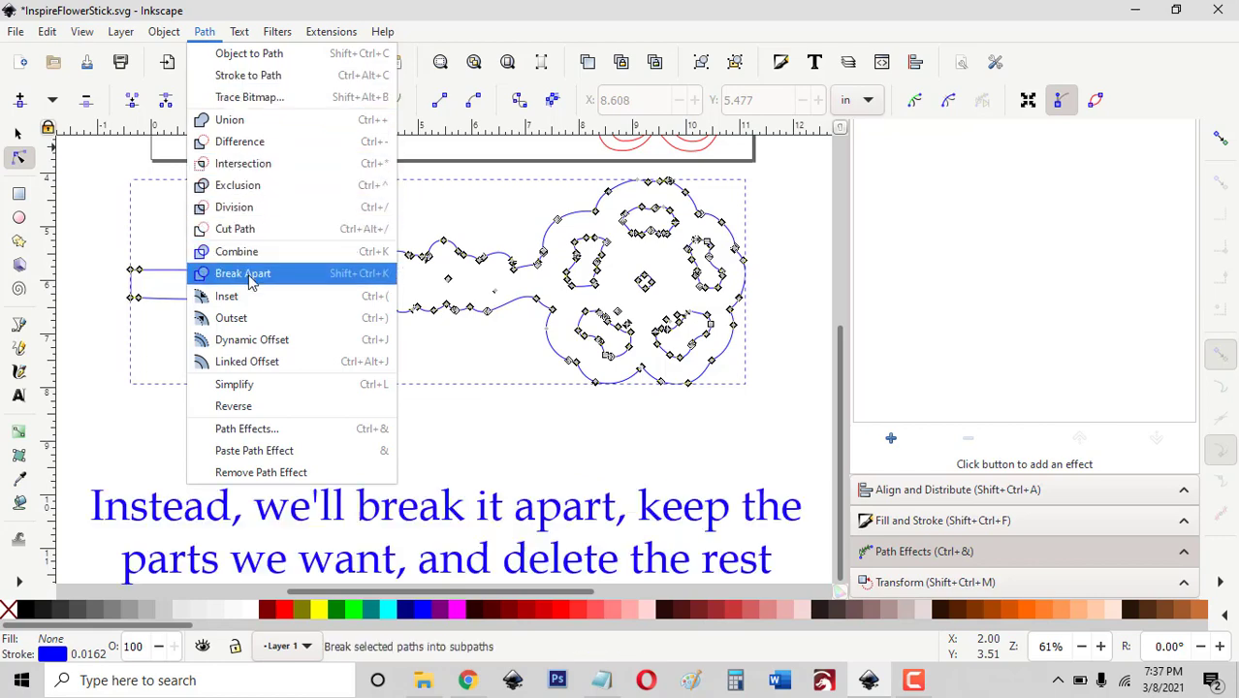
click(250, 277)
click(165, 32)
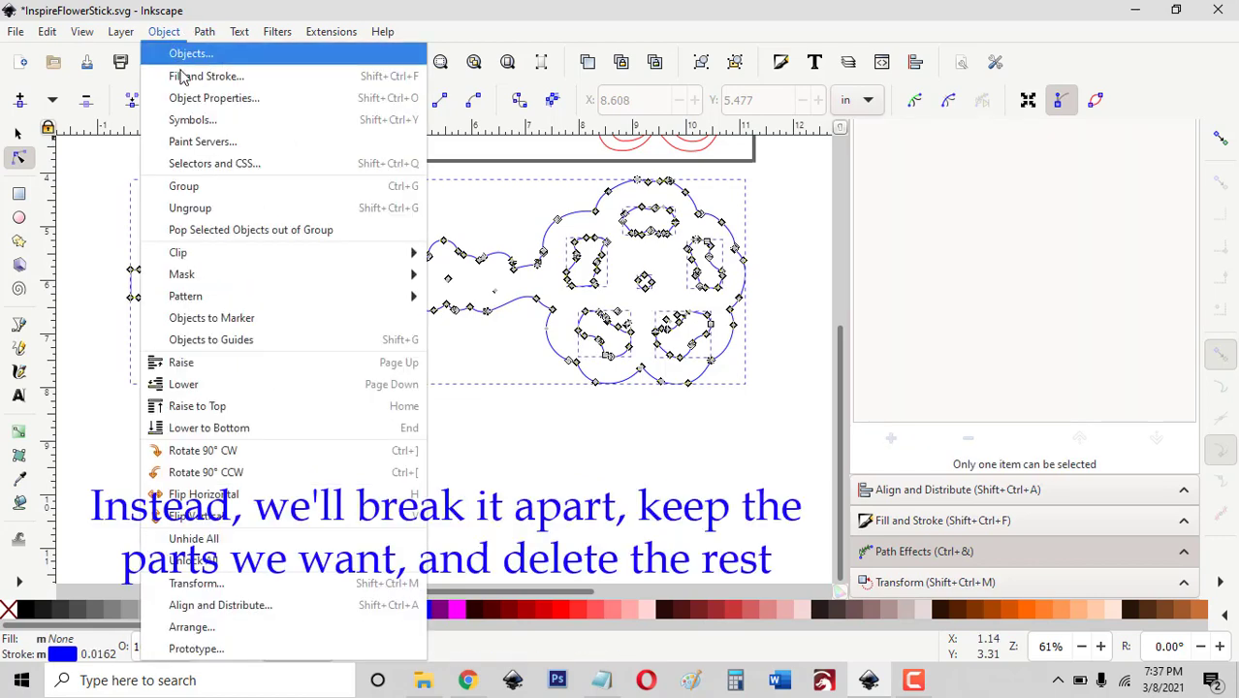
click(190, 210)
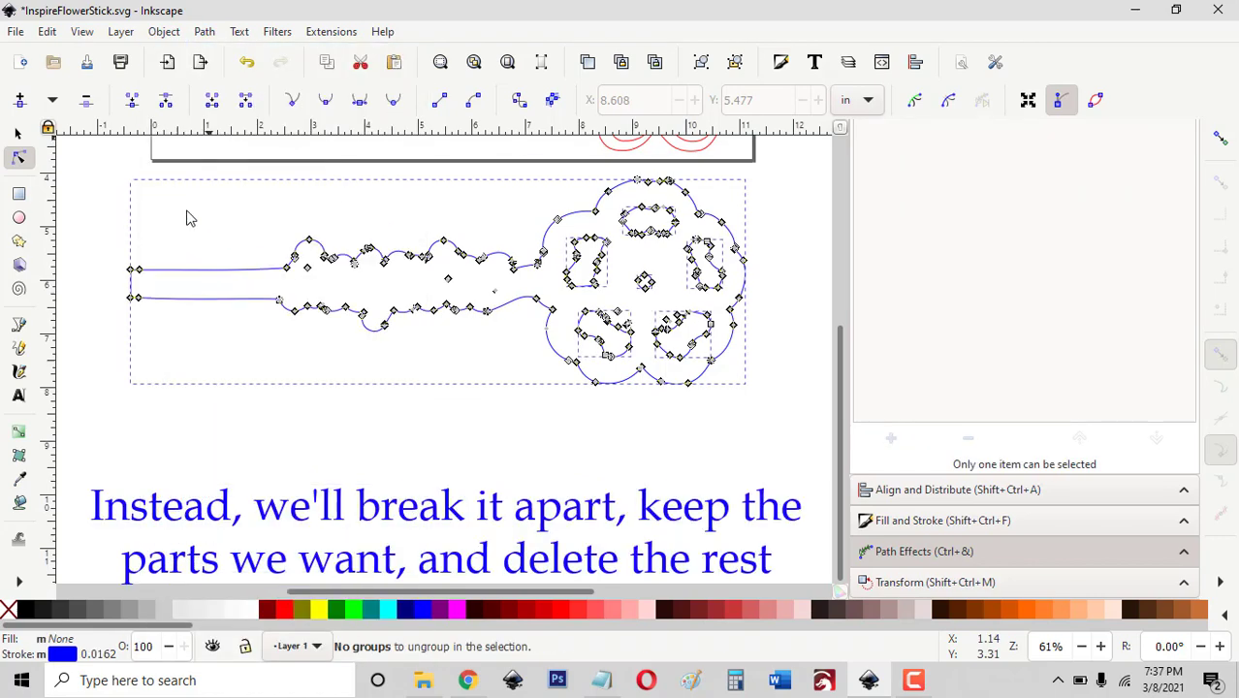
Select the five inner petal cutouts of the blue outline and delete them.
click(312, 458)
click(609, 271)
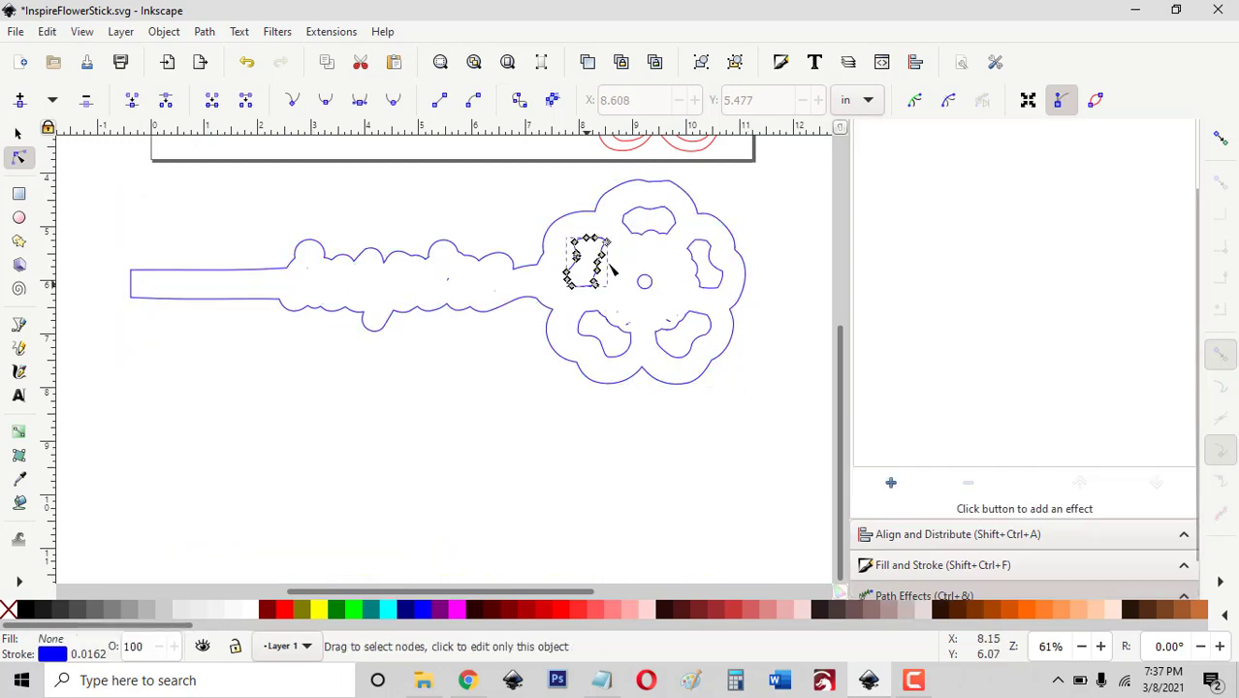
shift+click(640, 235)
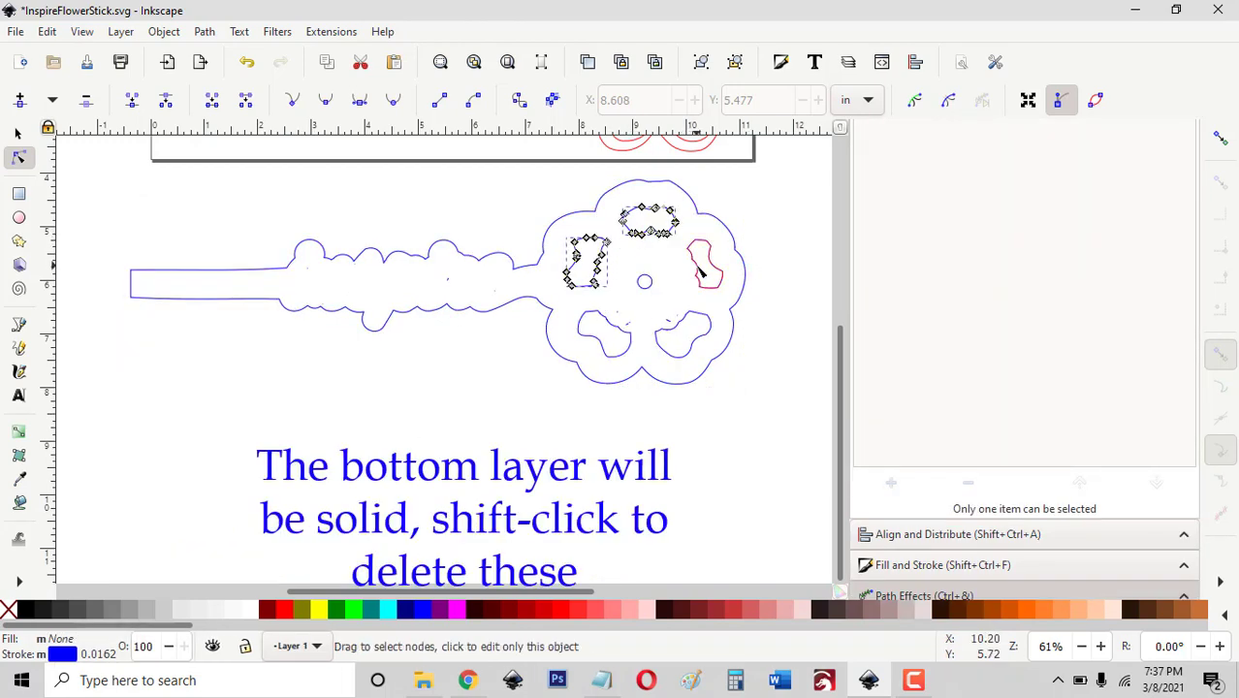
shift+click(708, 283)
shift+click(708, 340)
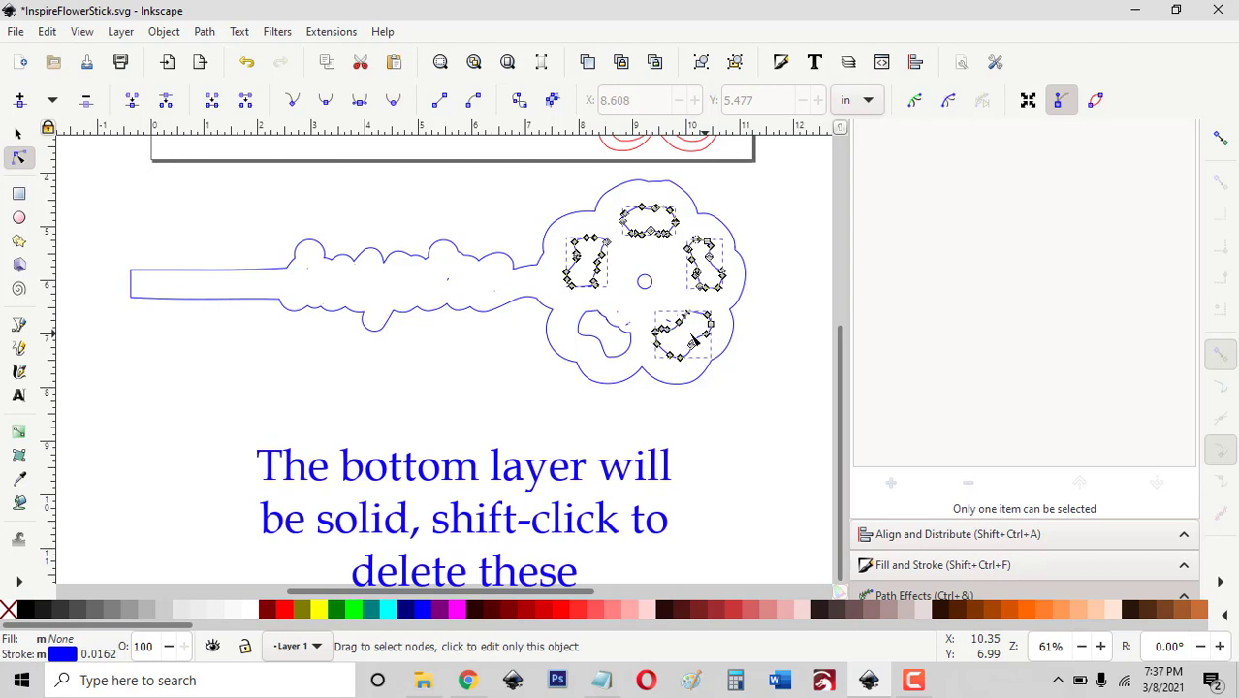
shift+click(635, 357)
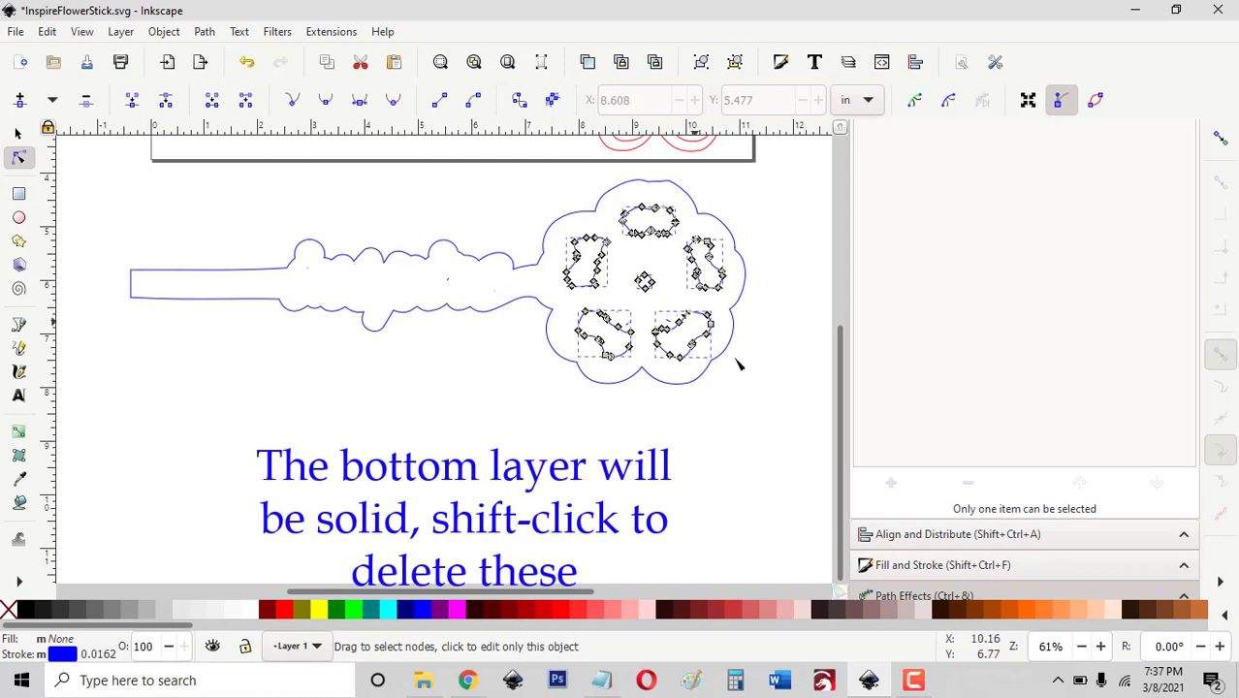
drag(762, 396, 546, 192)
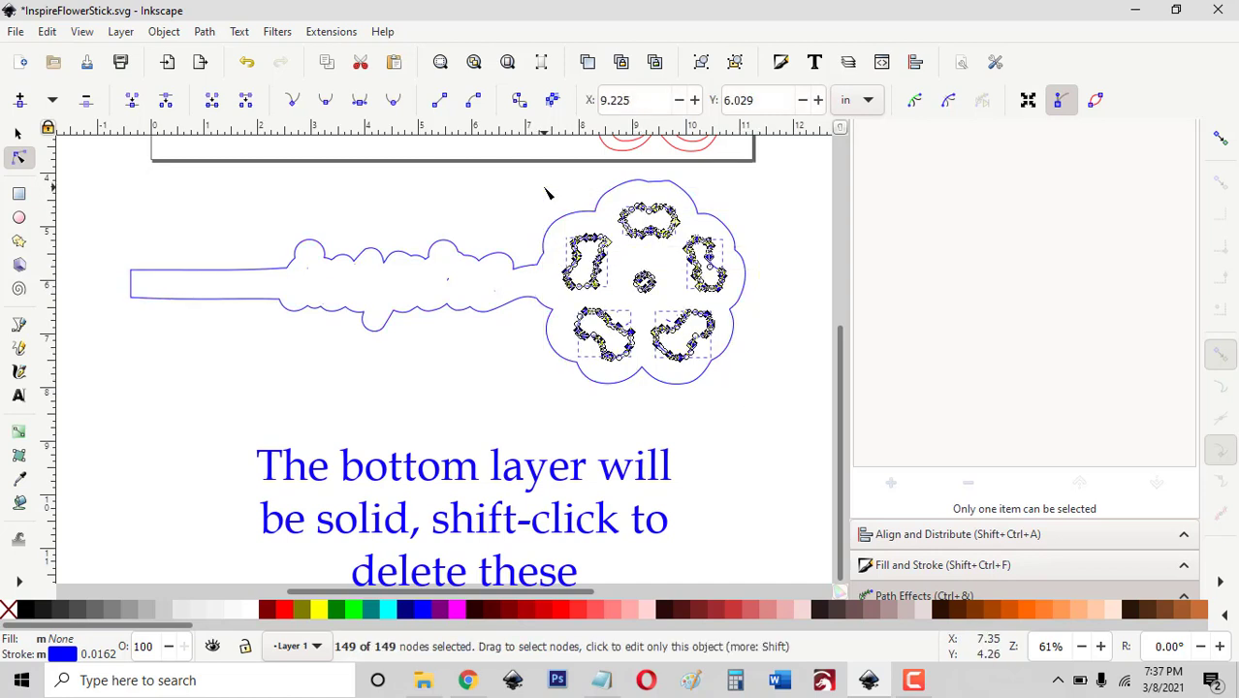
key(Delete)
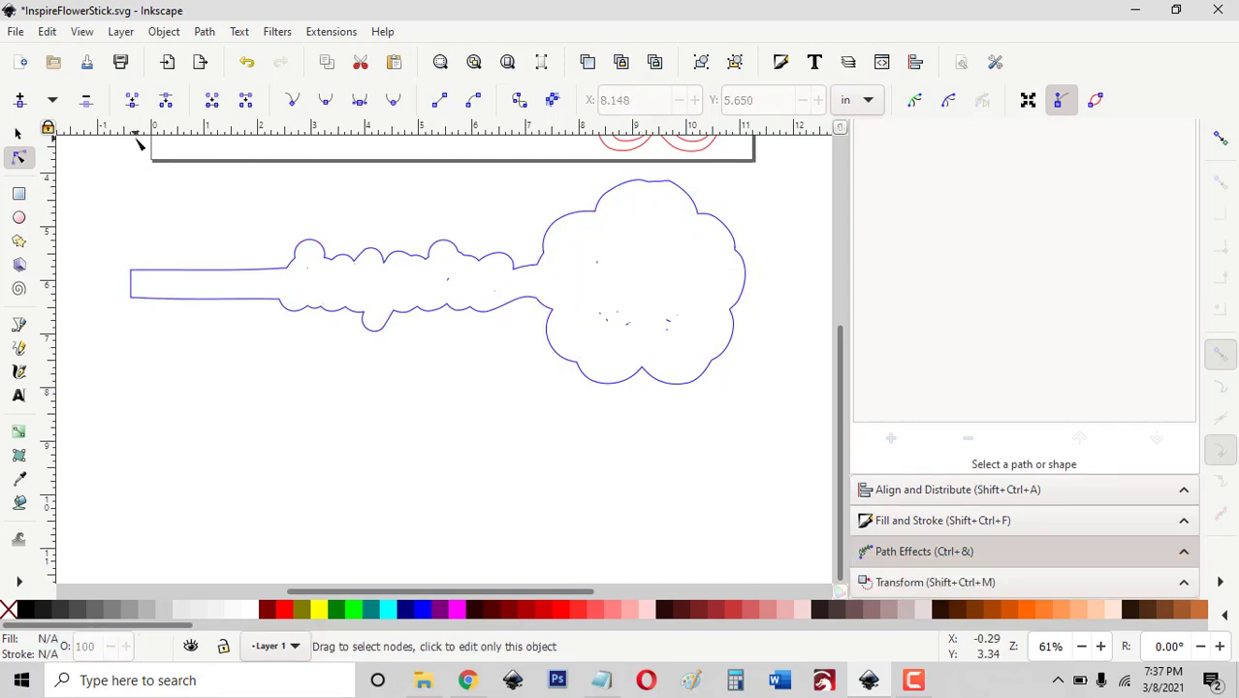
Move the blue flower stick aside, delete the stray leftover specks, and move it back.
click(19, 134)
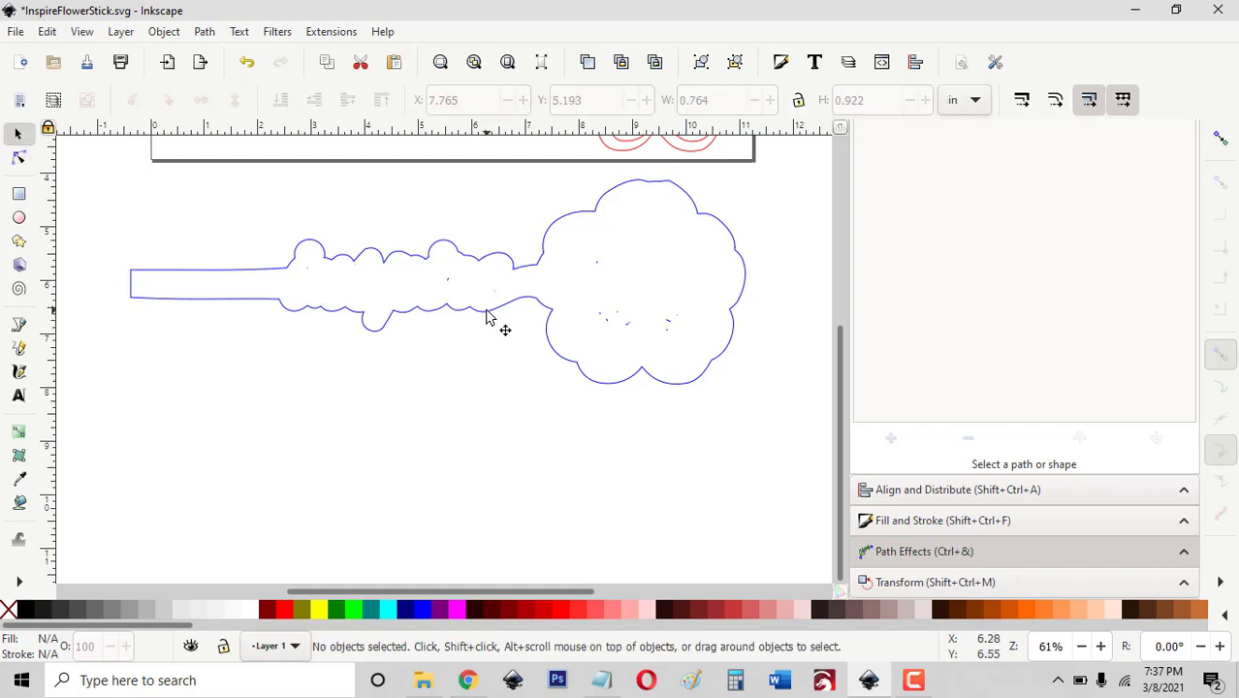
drag(488, 317, 488, 525)
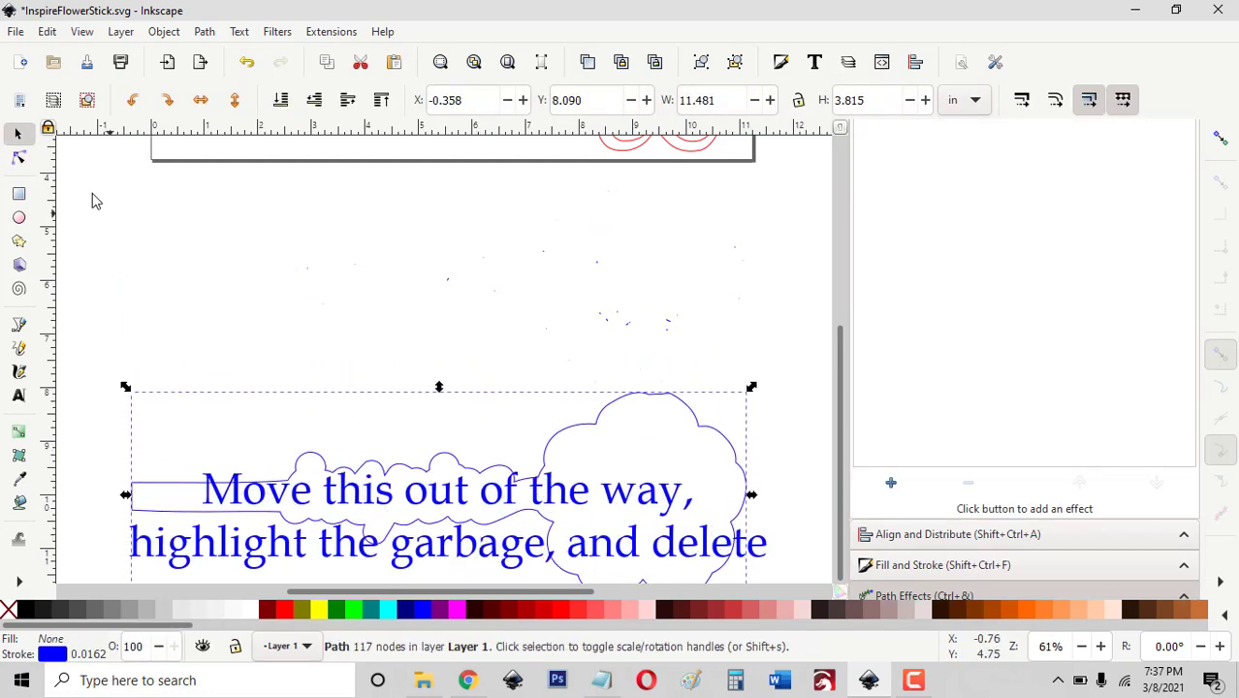
drag(88, 173, 815, 425)
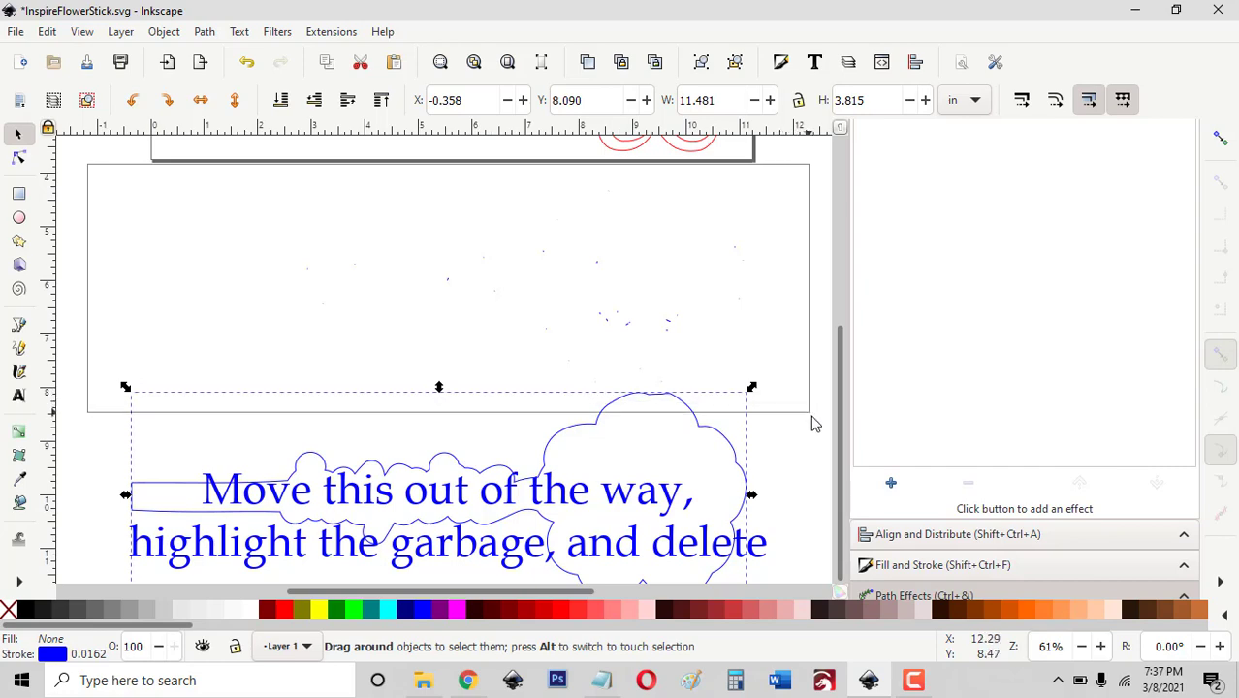
key(Delete)
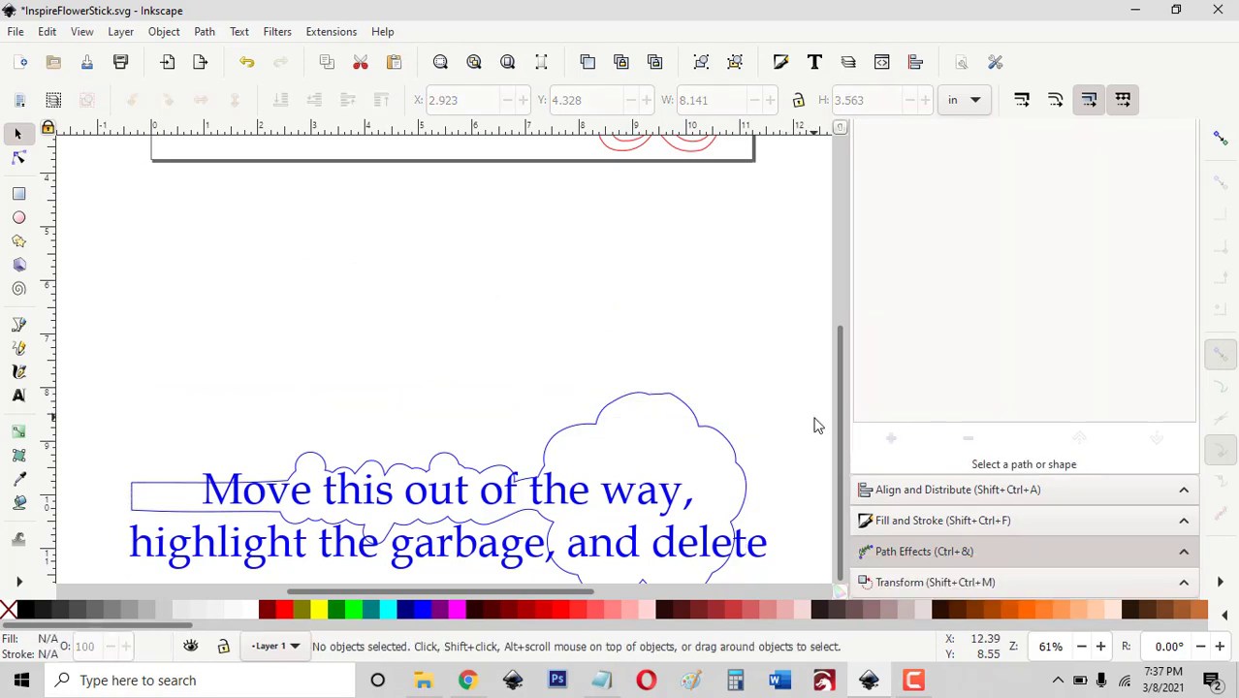
drag(718, 389, 749, 228)
scroll(783, 221, up, 3)
scroll(782, 221, up, 5)
scroll(782, 227, up, 4)
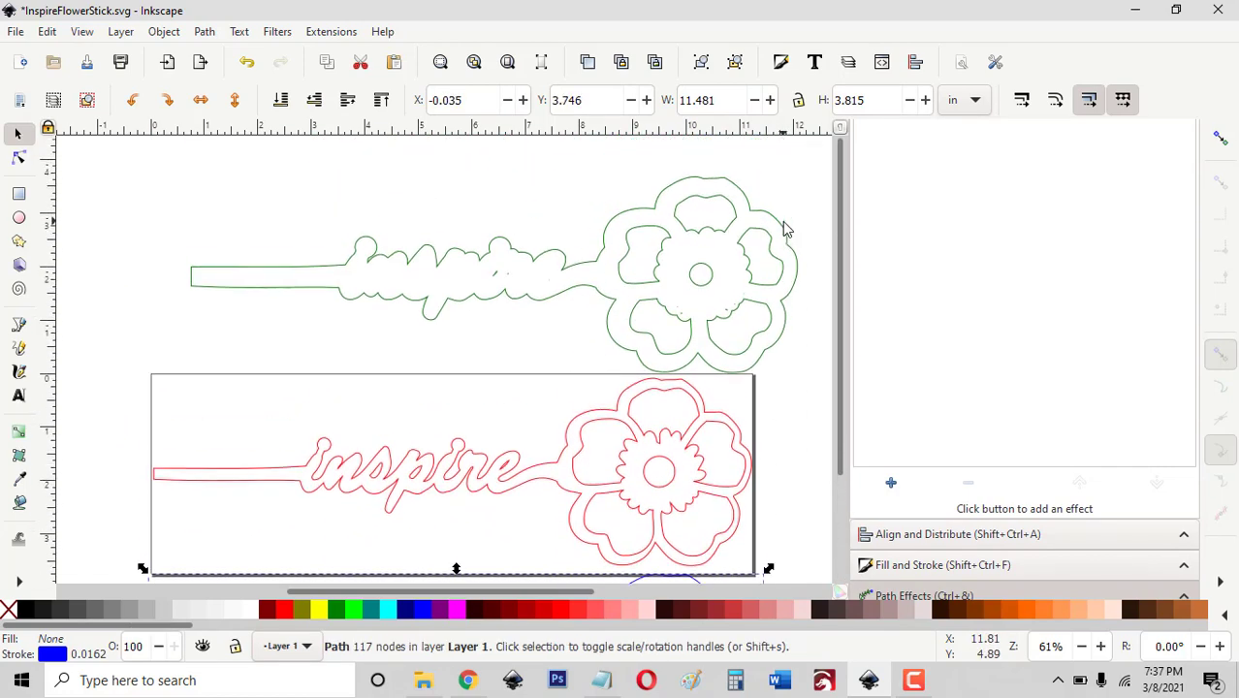
scroll(775, 227, up, 1)
Break the green path into separate pieces and ungroup them.
drag(761, 242, 721, 244)
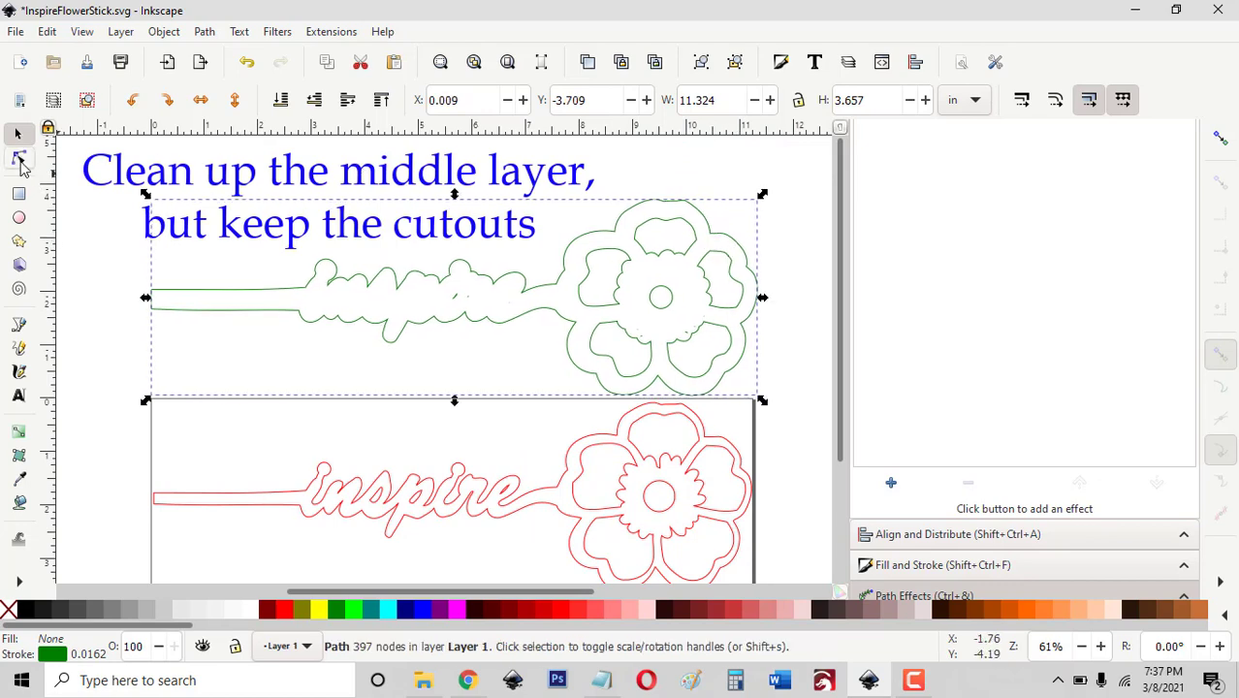
click(20, 161)
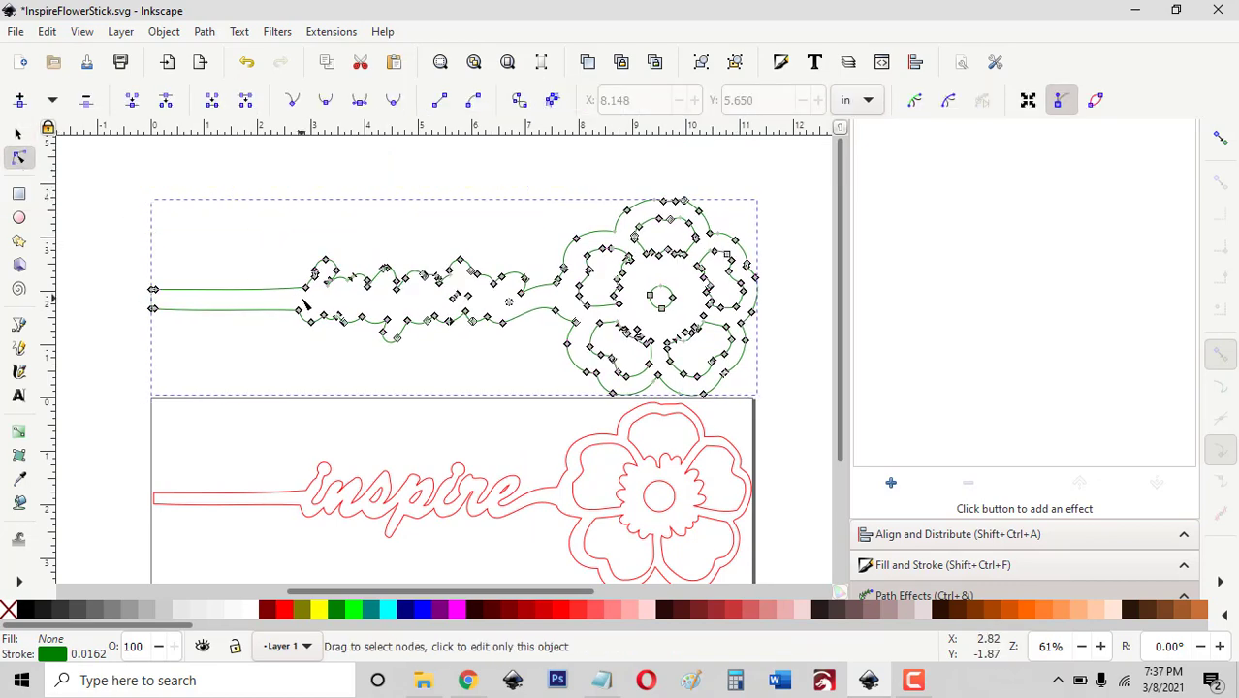
click(205, 34)
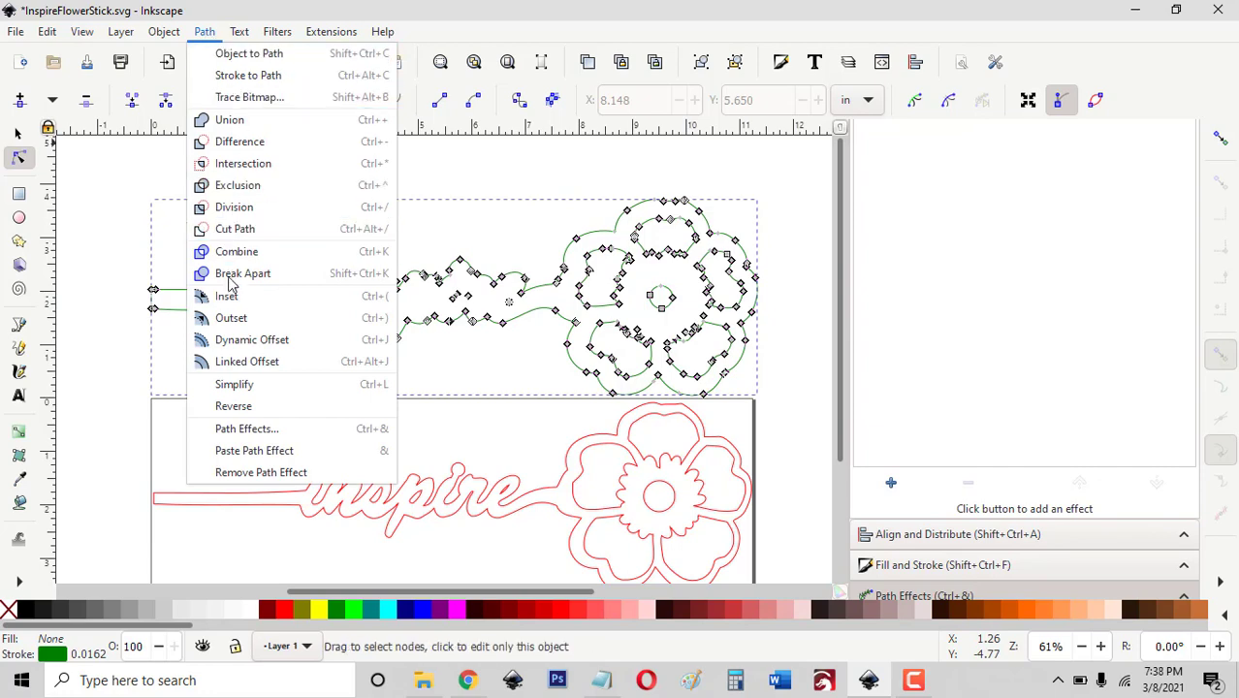
click(240, 276)
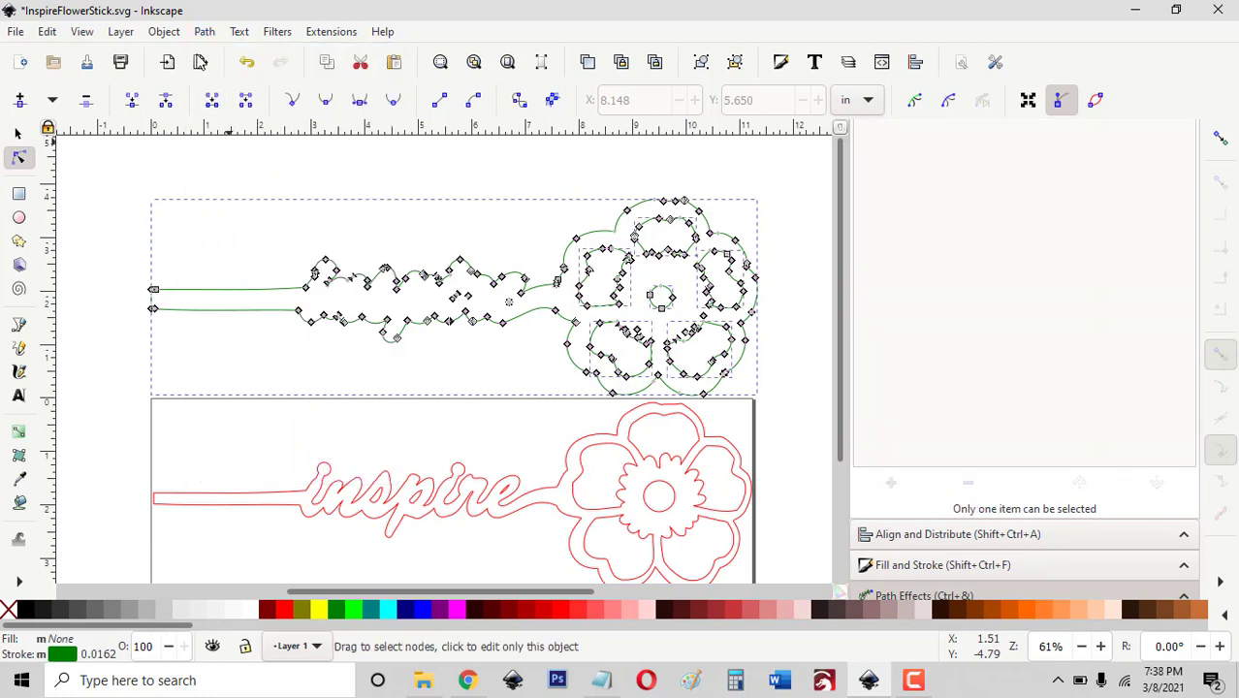
click(165, 32)
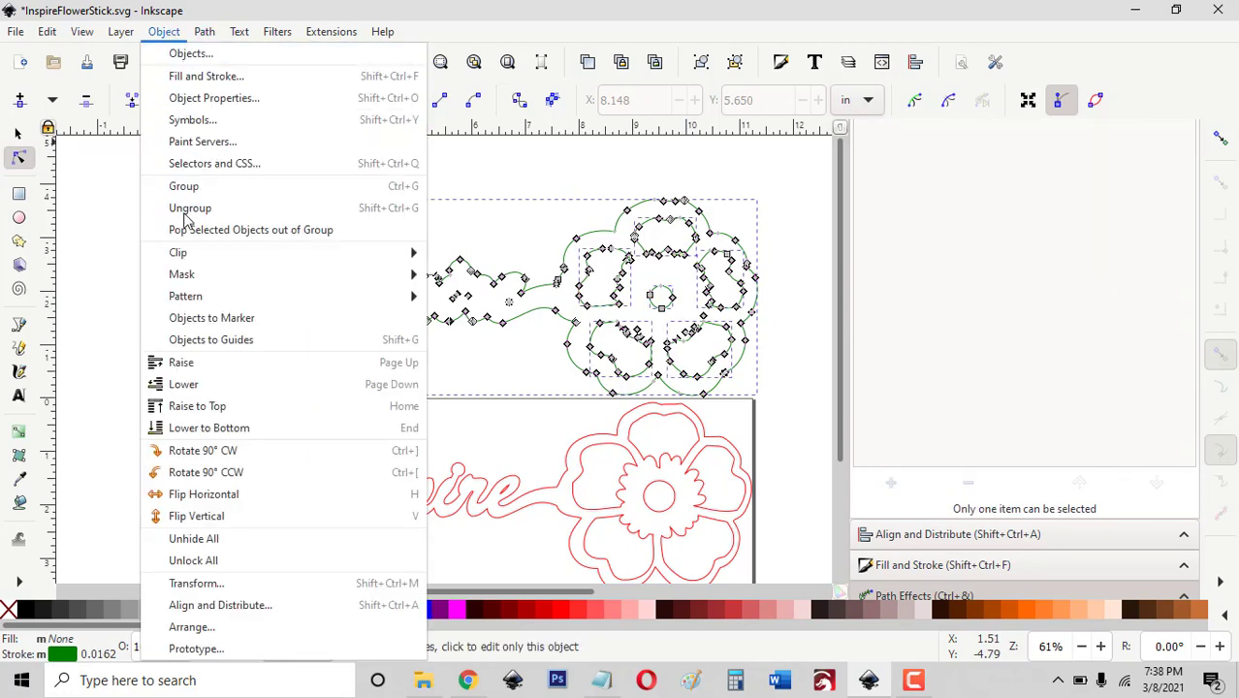
click(189, 209)
click(404, 201)
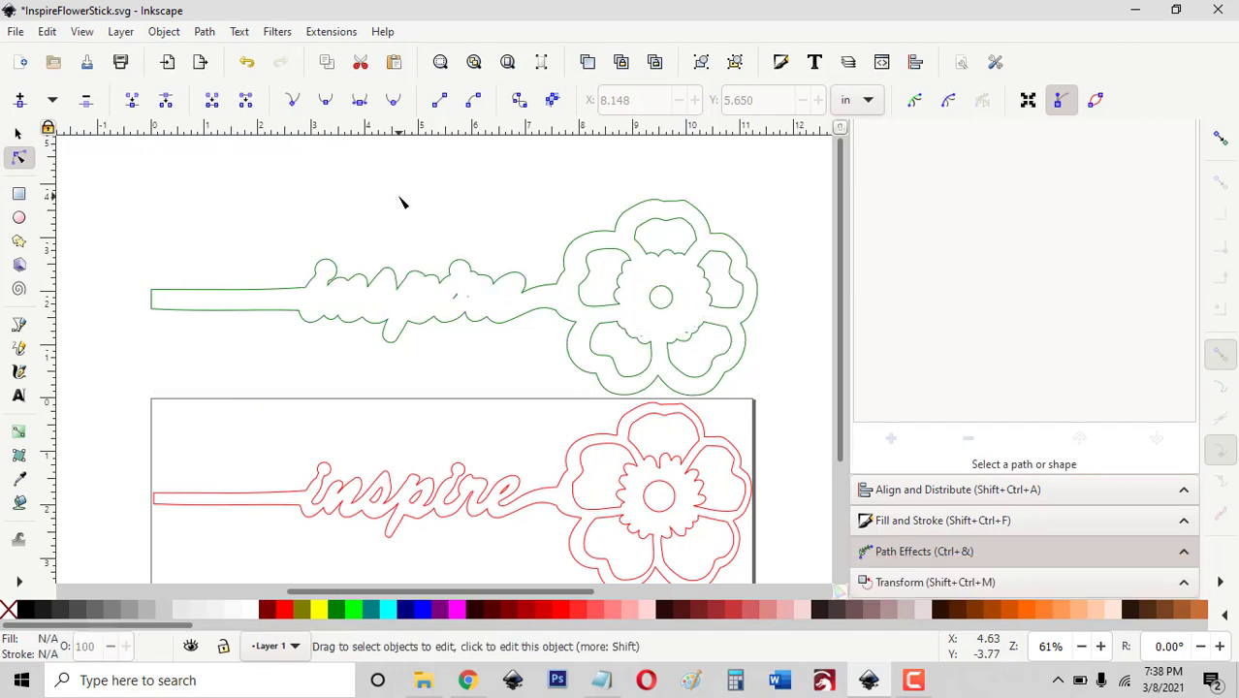
Select the green outer outline with its five petal cutouts and combine them with Exclusion.
click(596, 310)
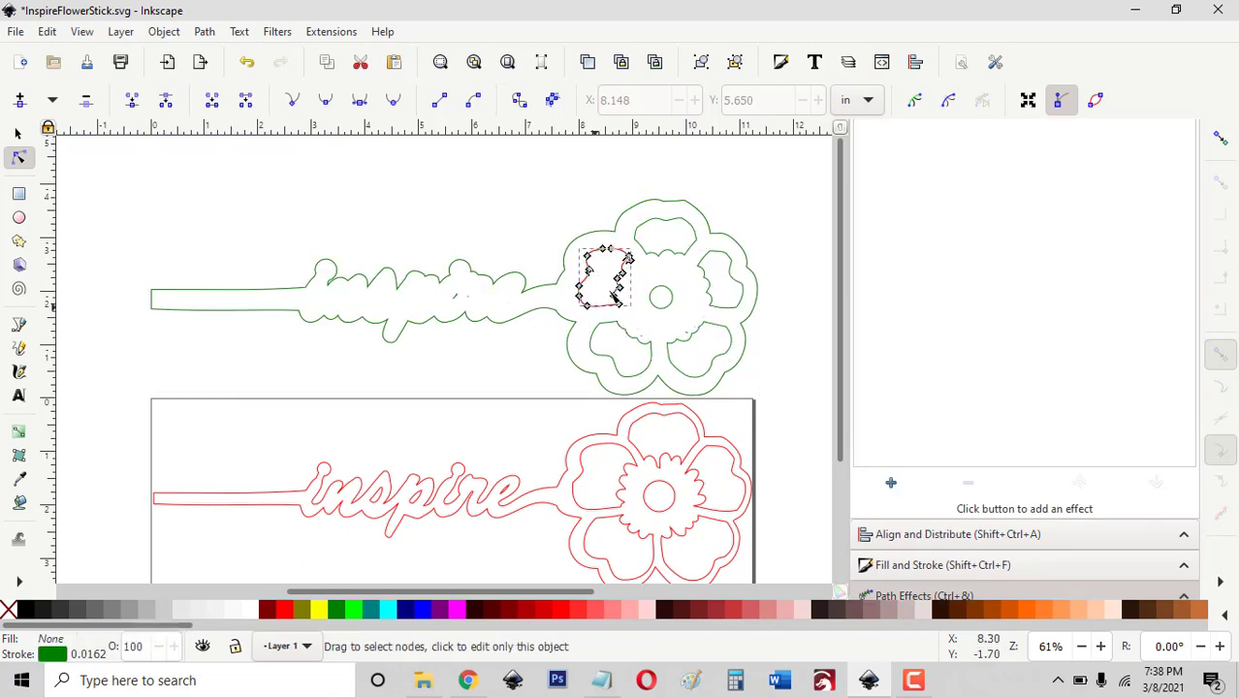
key(ctrl+shift+g)
shift+click(663, 221)
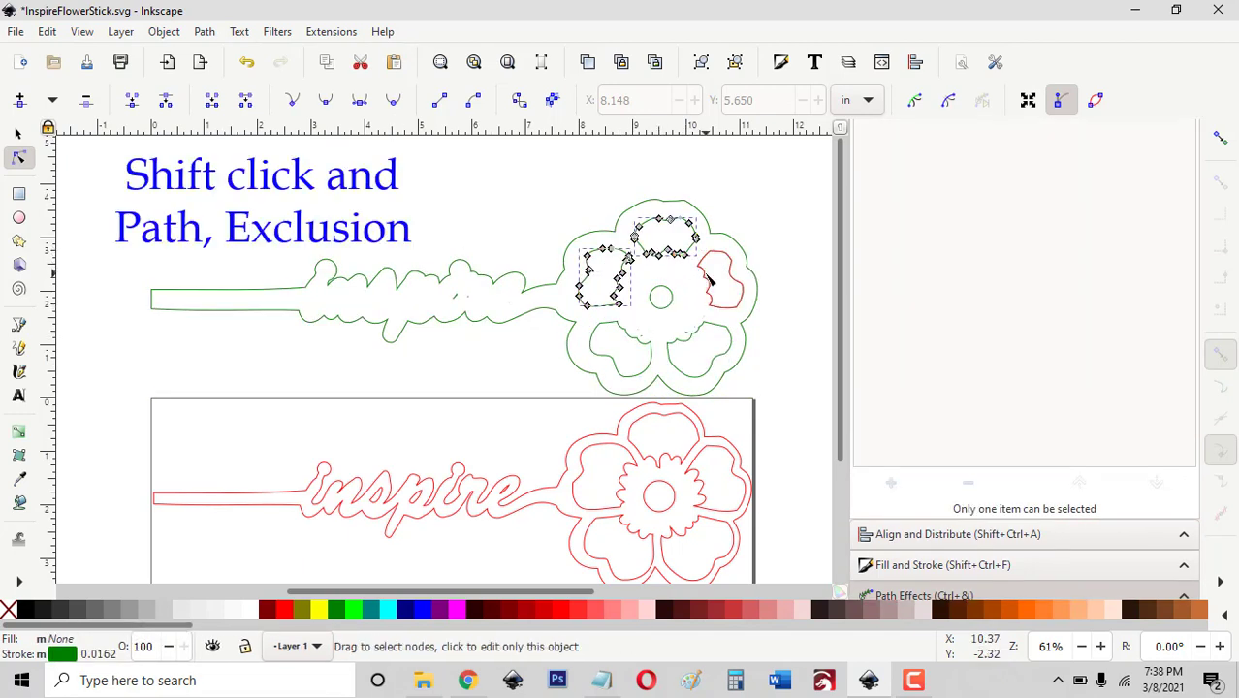
shift+click(709, 279)
shift+click(713, 334)
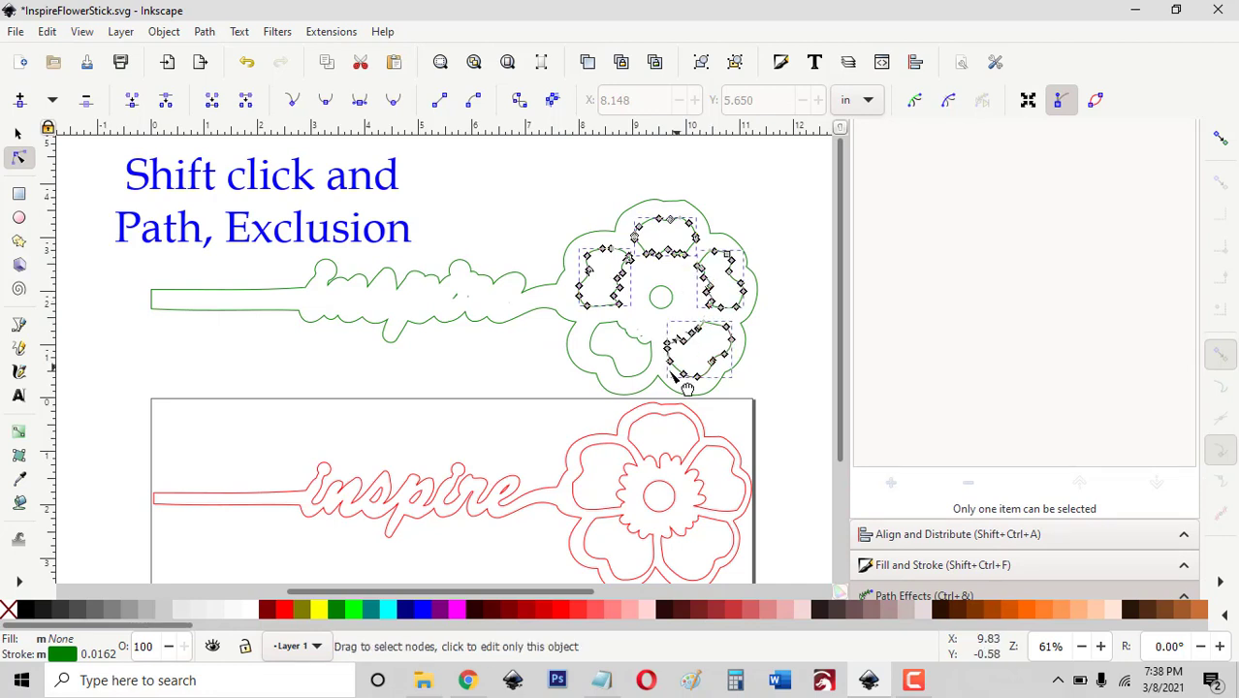
shift+click(649, 371)
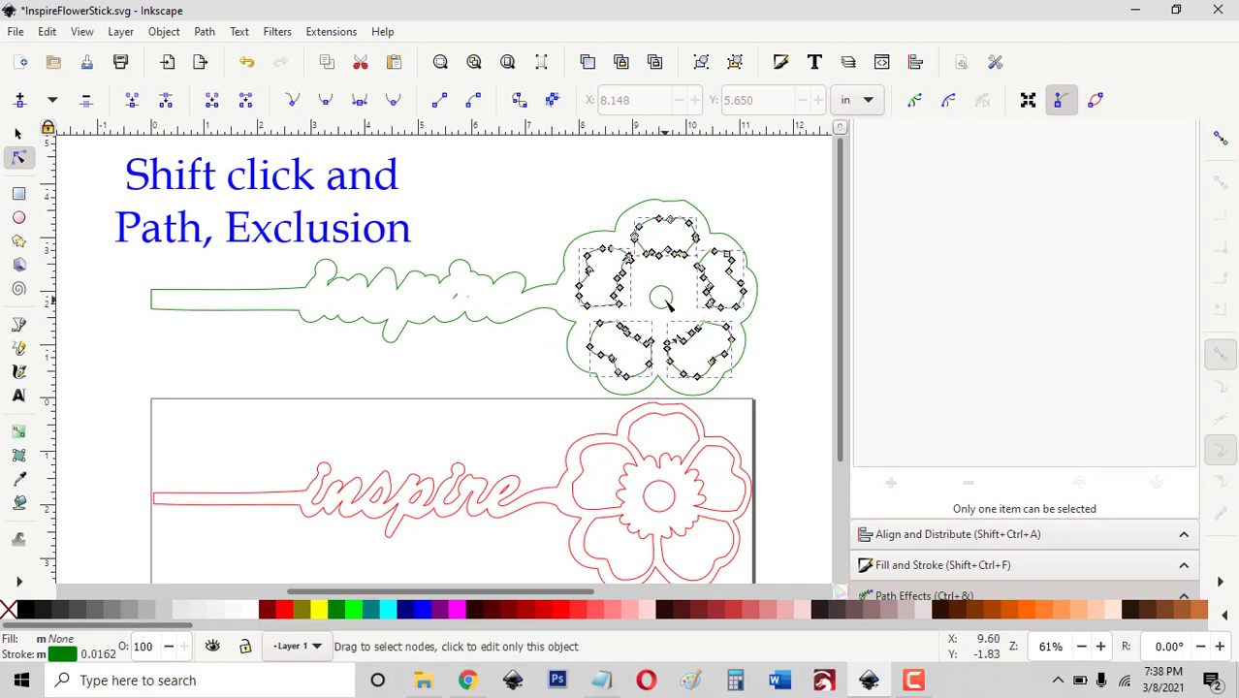
shift+click(569, 326)
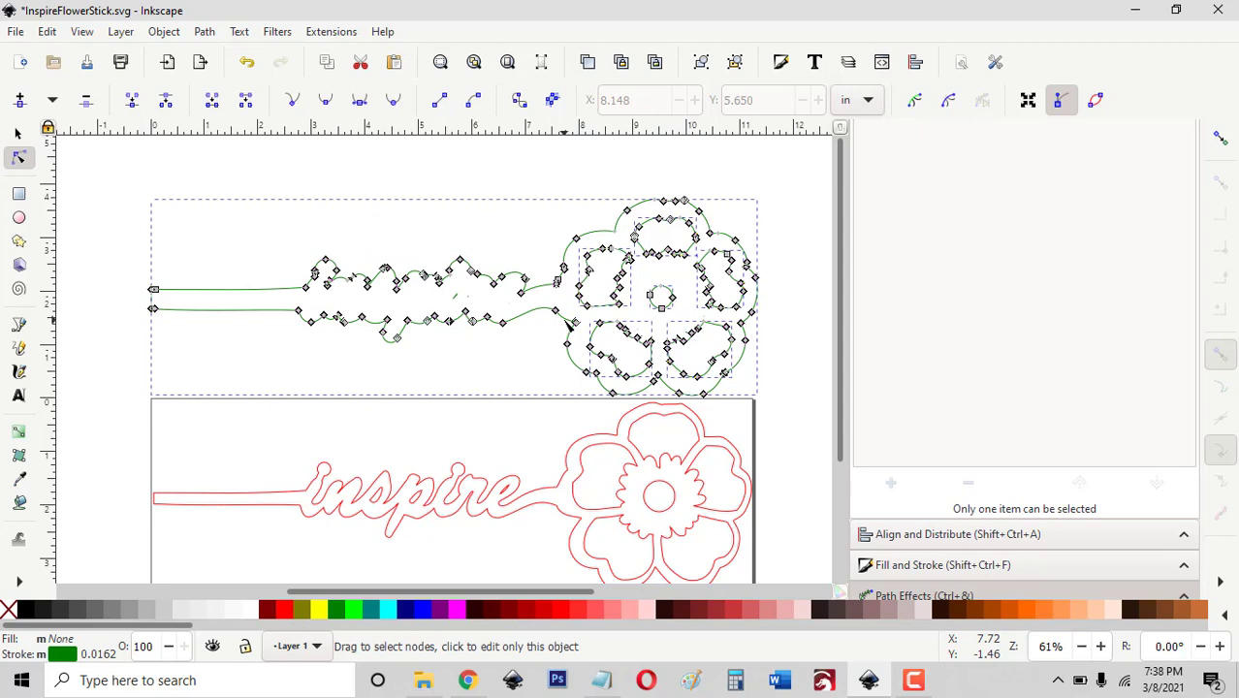
click(203, 34)
click(203, 34)
click(229, 185)
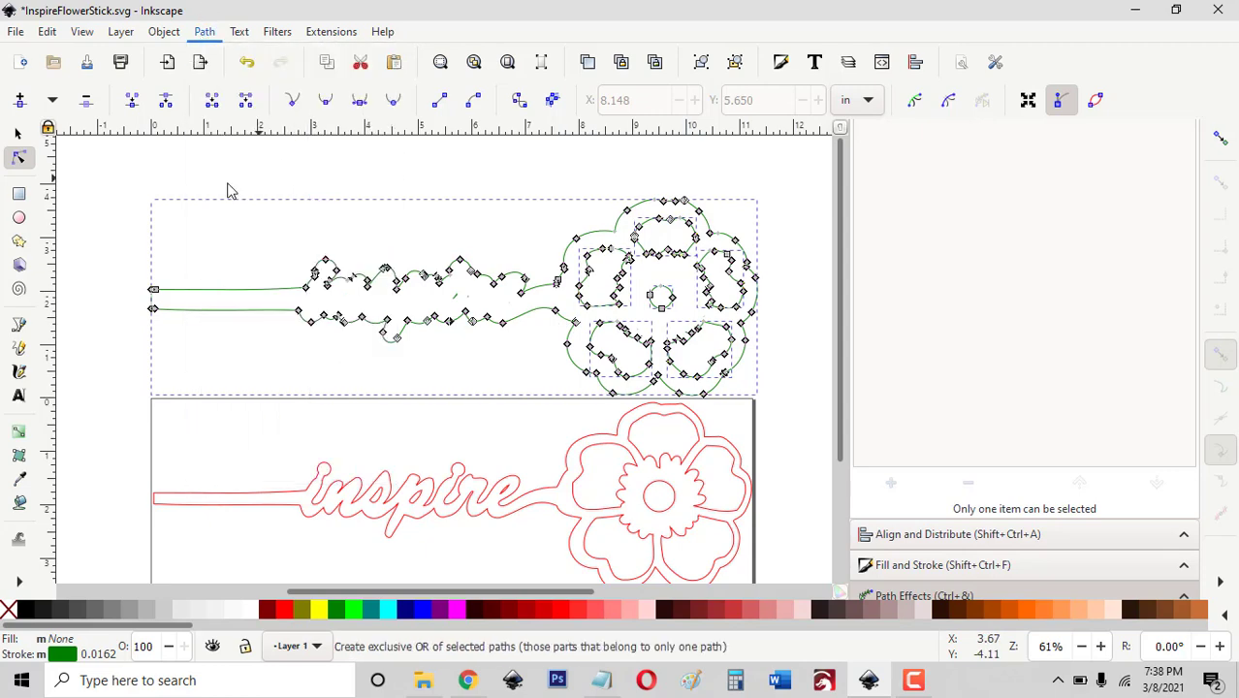
Move the green flower stick up and delete the stray specks left behind.
click(18, 134)
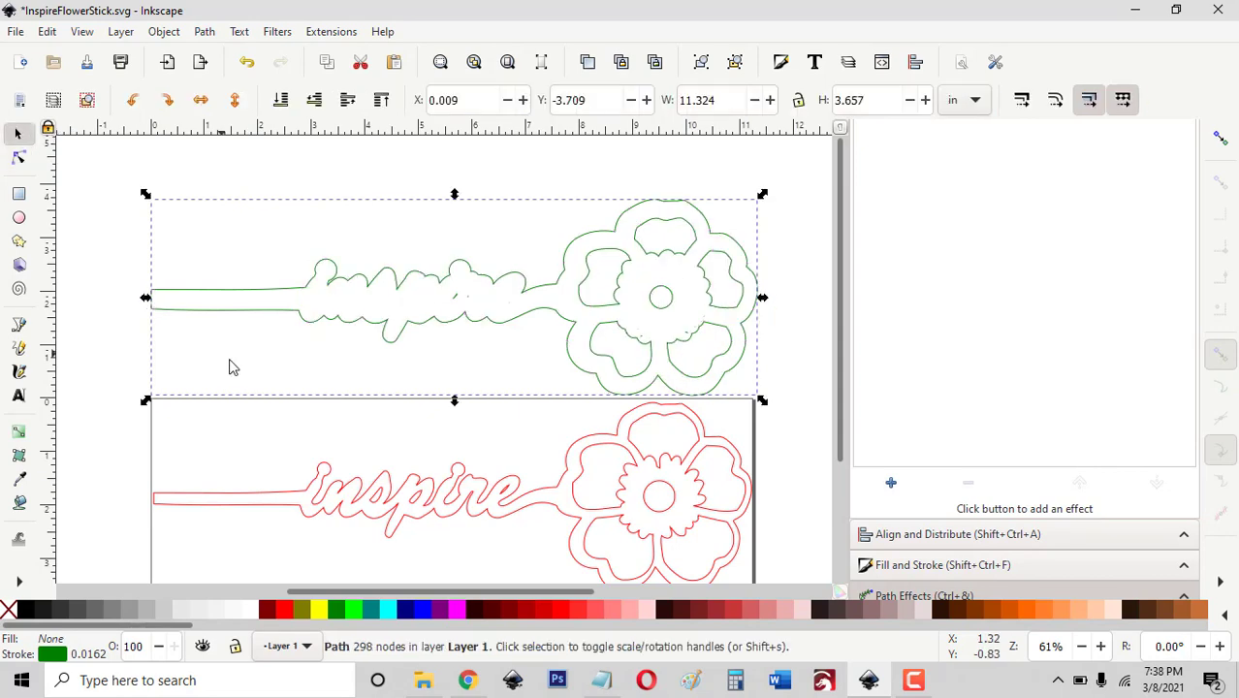
drag(280, 198, 299, 115)
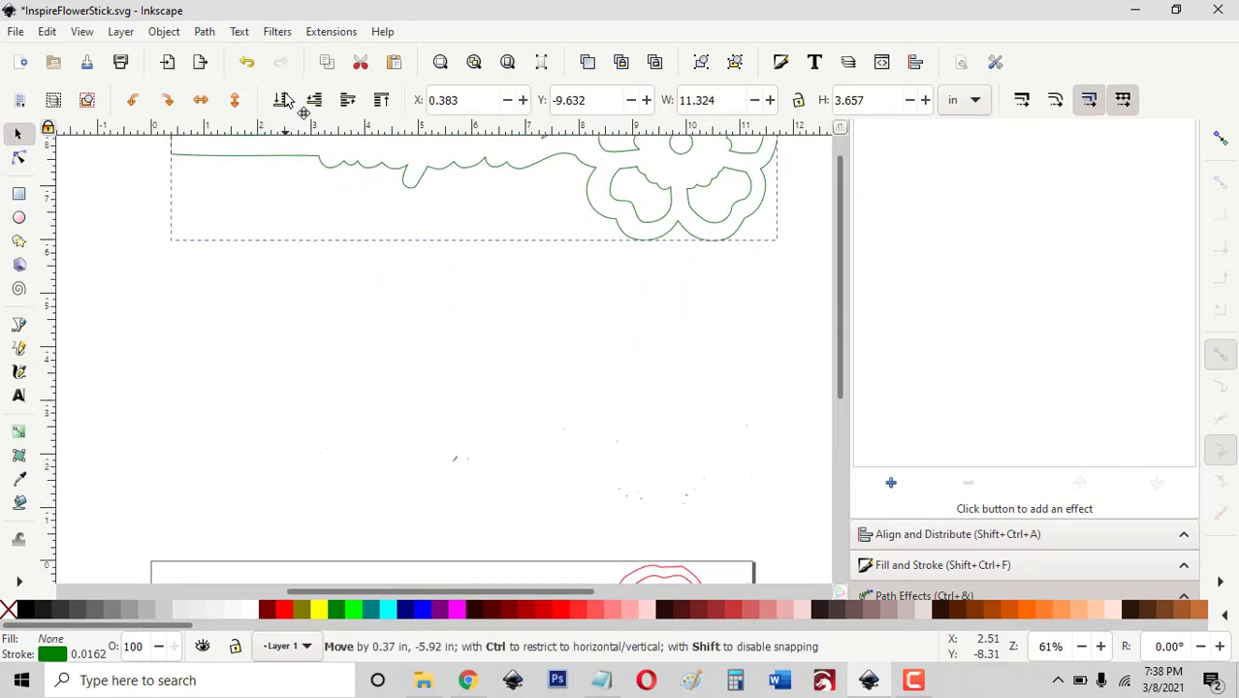
drag(105, 364, 600, 513)
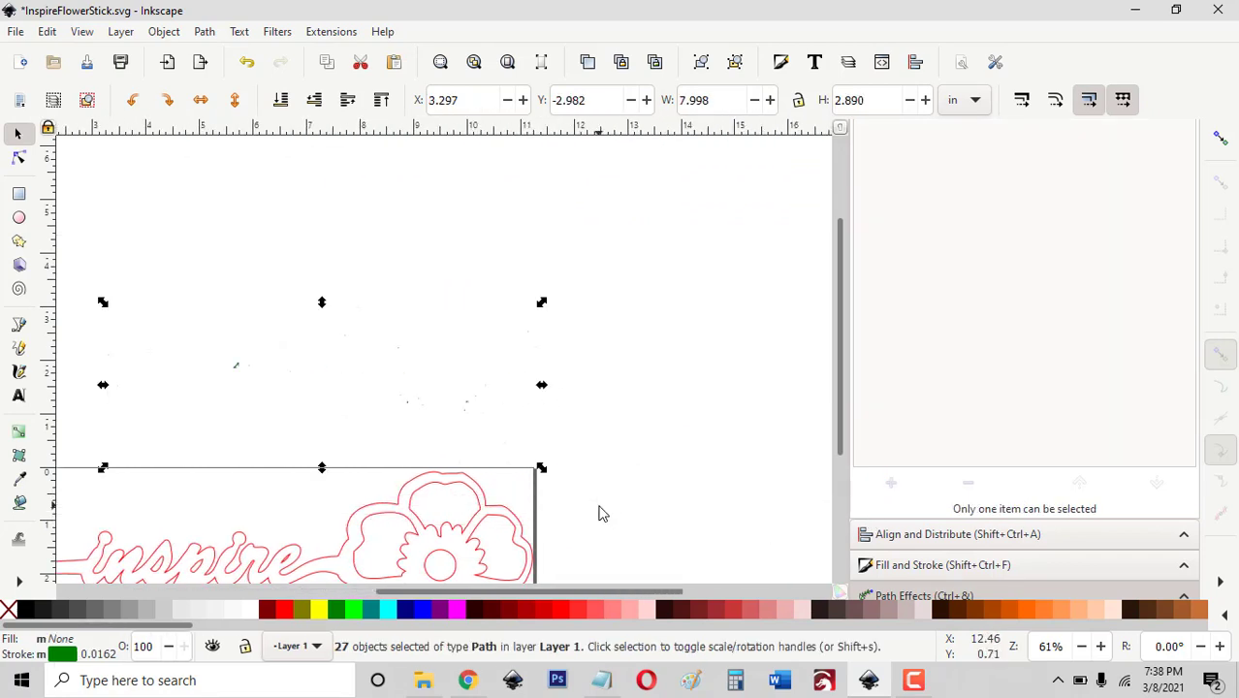
key(Delete)
Lay the green and blue outlines over the red design to check fit, then return green above.
scroll(600, 513, up, 2)
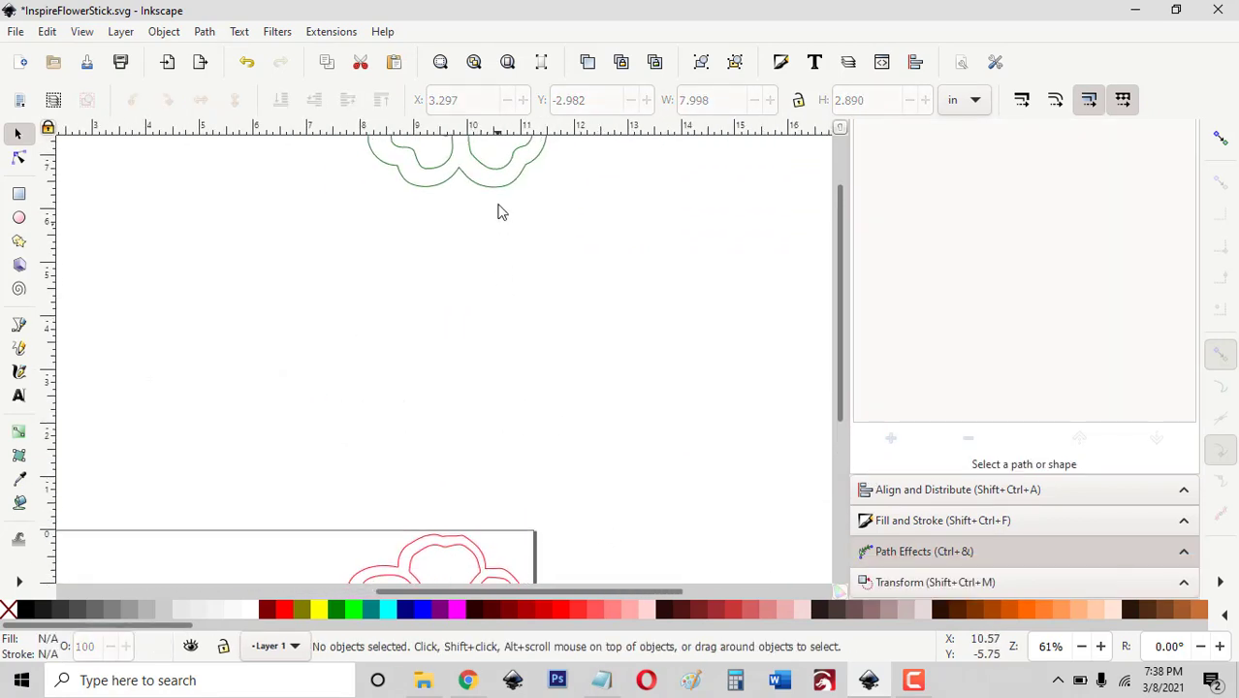
drag(496, 191, 457, 543)
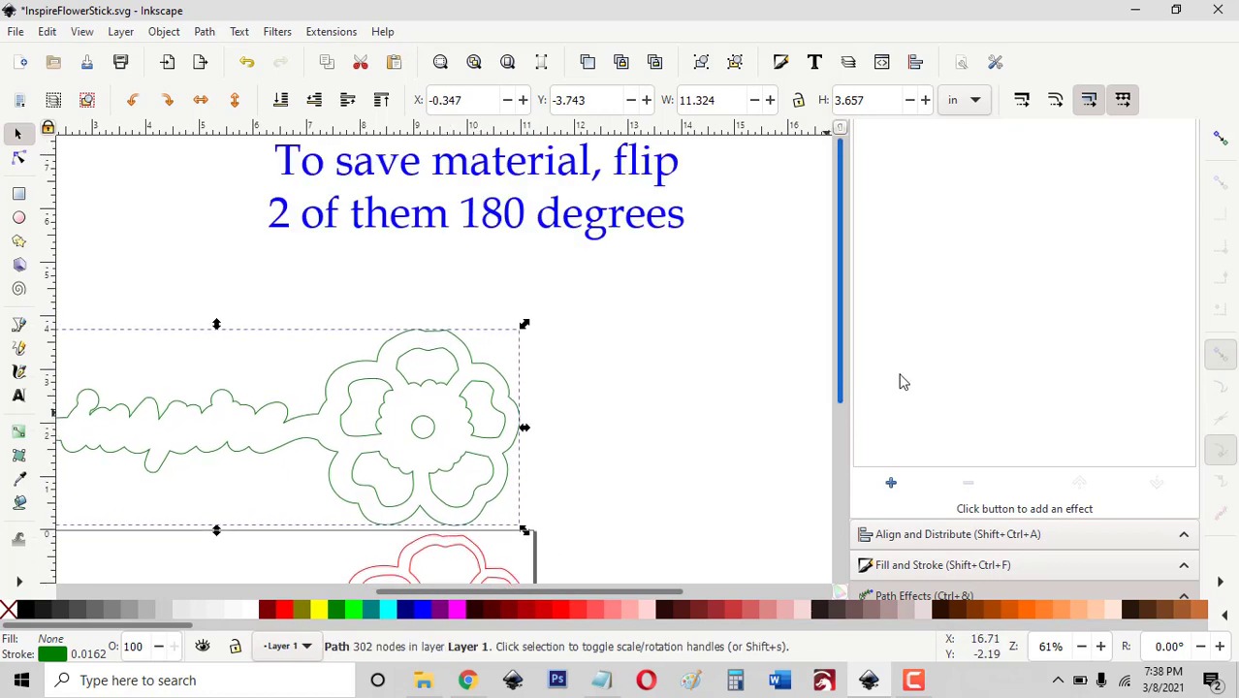
drag(599, 590, 514, 587)
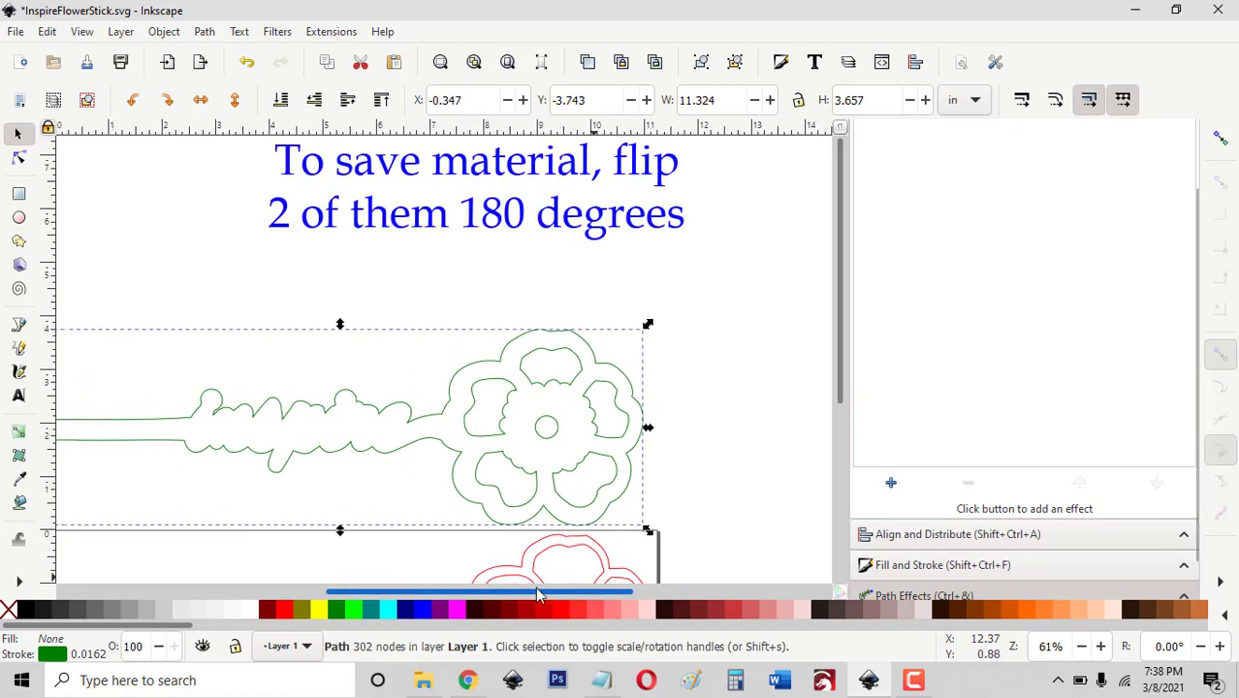
scroll(514, 586, down, 4)
scroll(514, 586, down, 1)
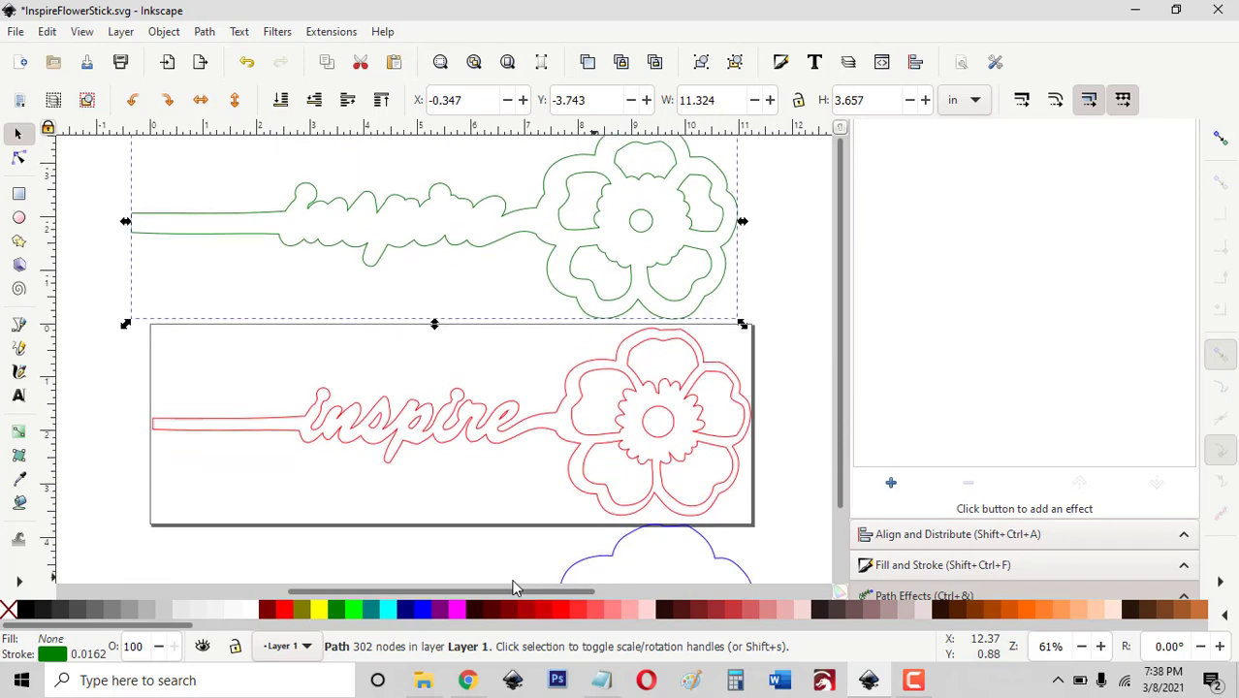
drag(578, 306, 590, 512)
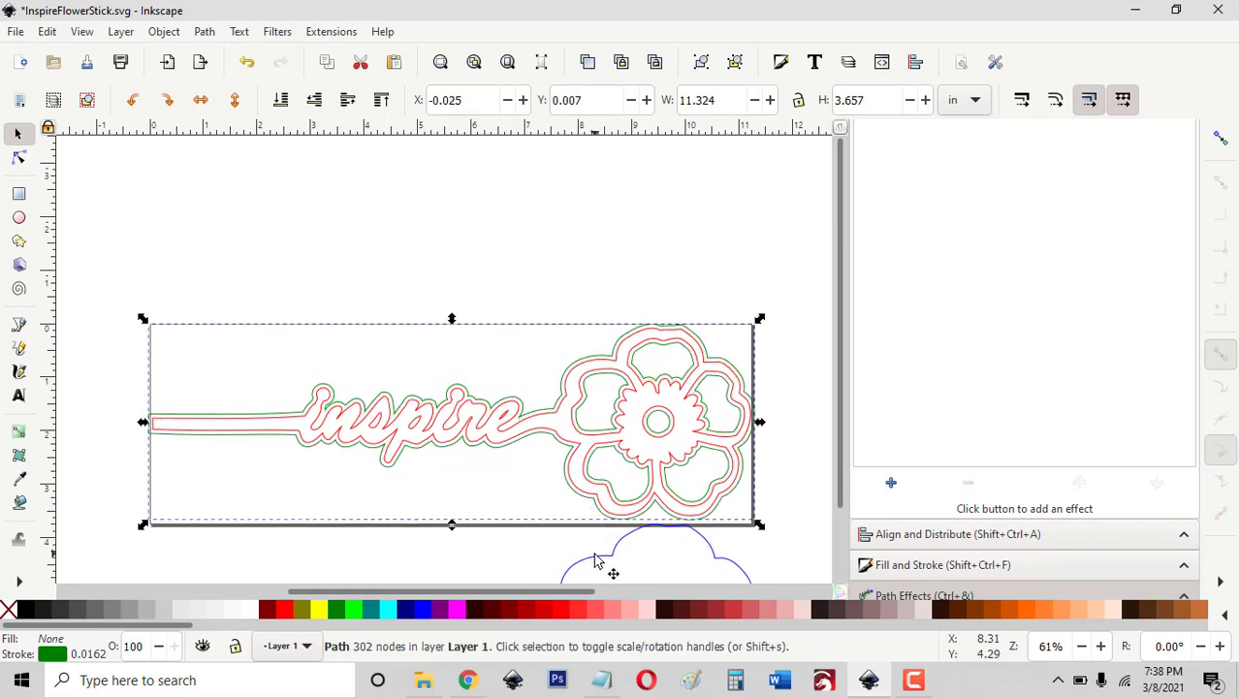
mouse_move(595, 560)
mouse_down()
mouse_move(570, 343)
mouse_move(581, 351)
mouse_move(589, 535)
mouse_move(584, 555)
mouse_move(573, 544)
mouse_up()
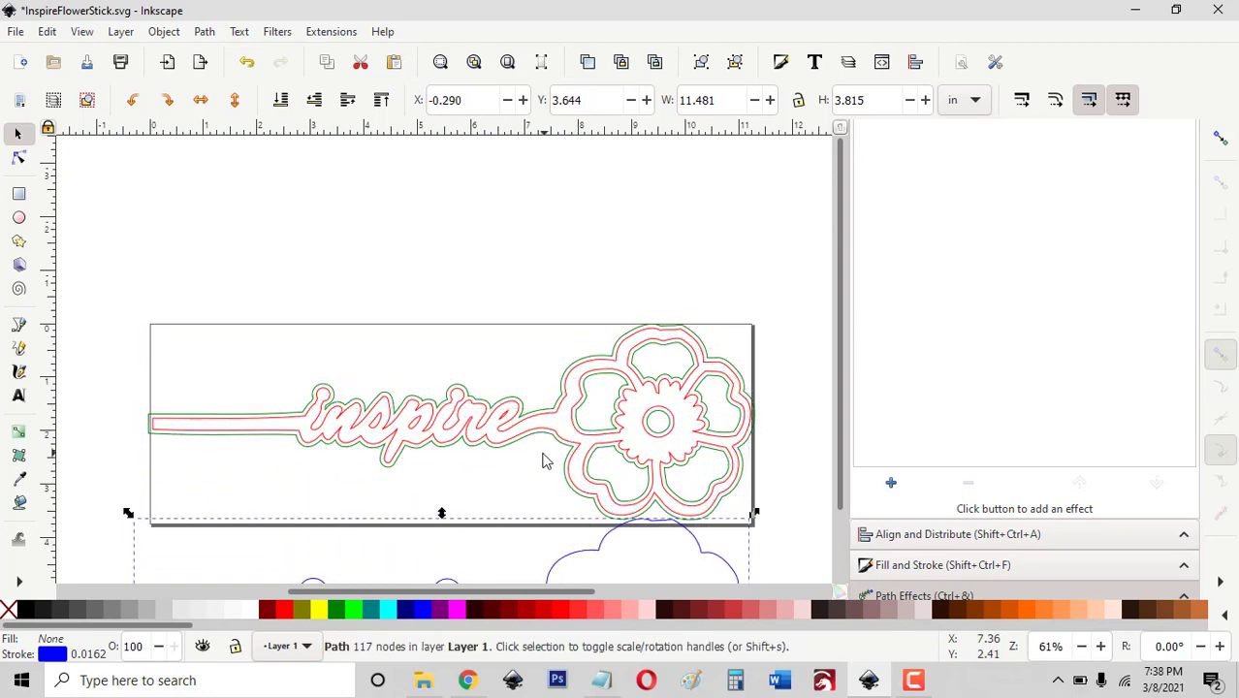
mouse_move(543, 444)
mouse_down()
mouse_move(531, 221)
mouse_move(534, 260)
mouse_up()
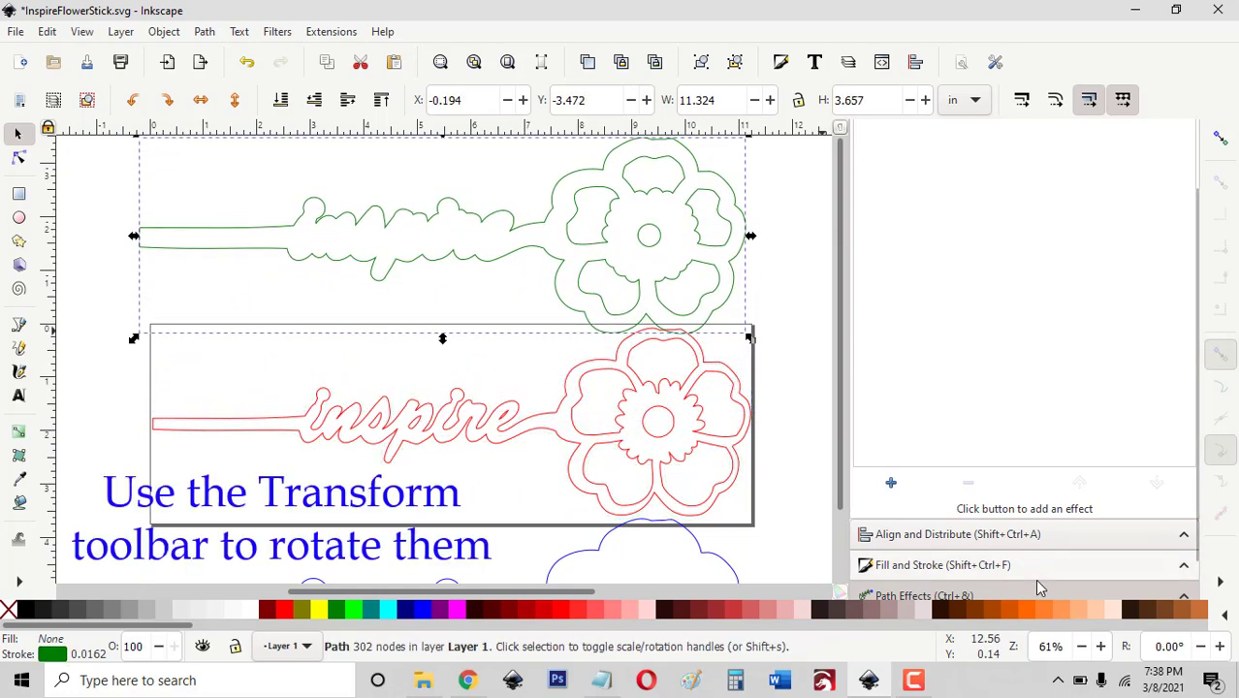
Rotate the green outline 180° via Transform and position it against the red design.
scroll(1037, 581, down, 1)
click(972, 586)
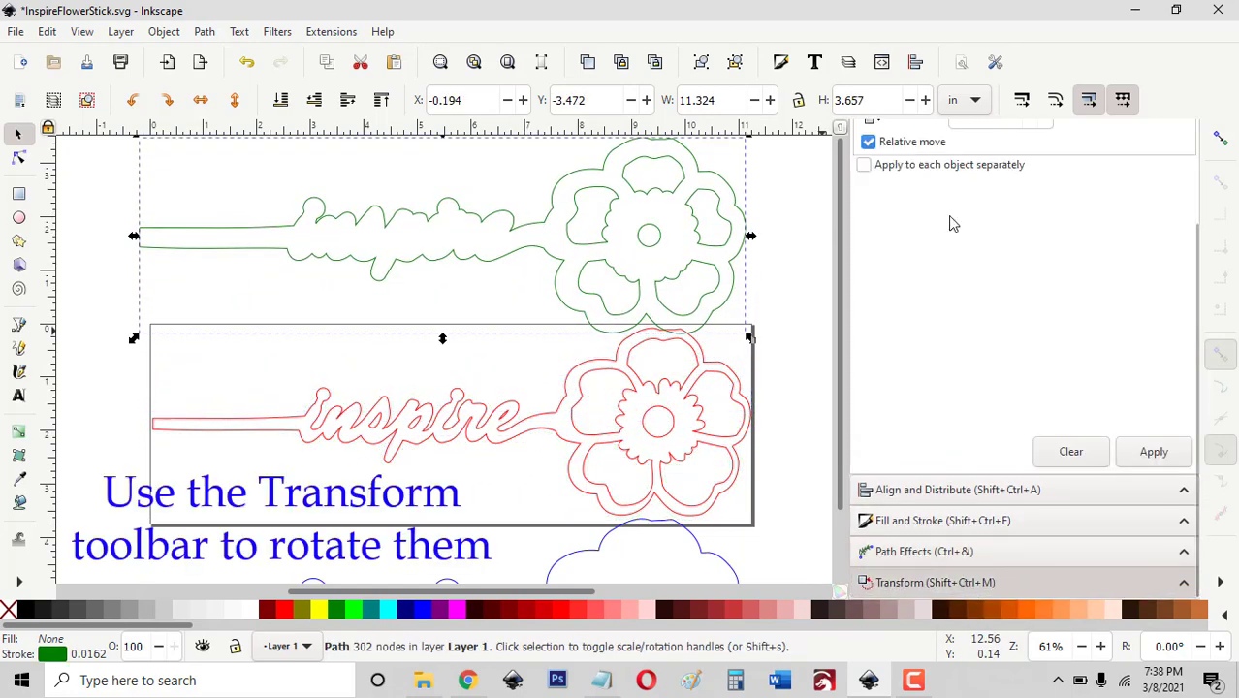
click(999, 170)
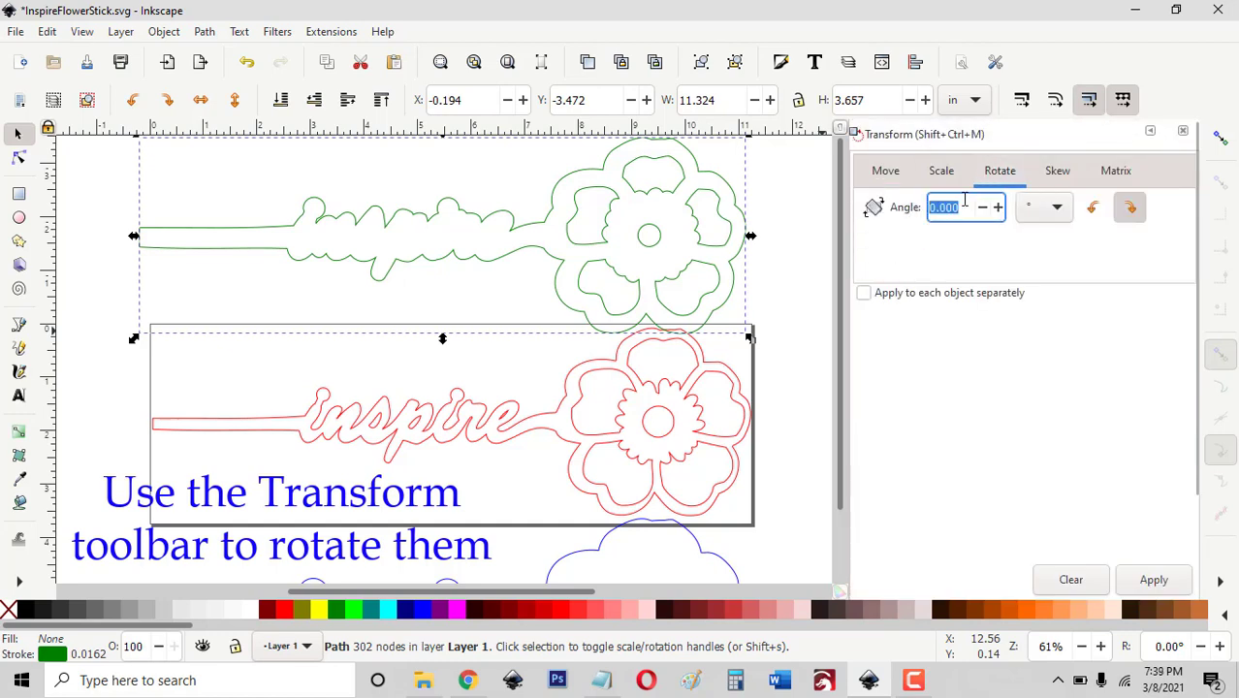
text(180)
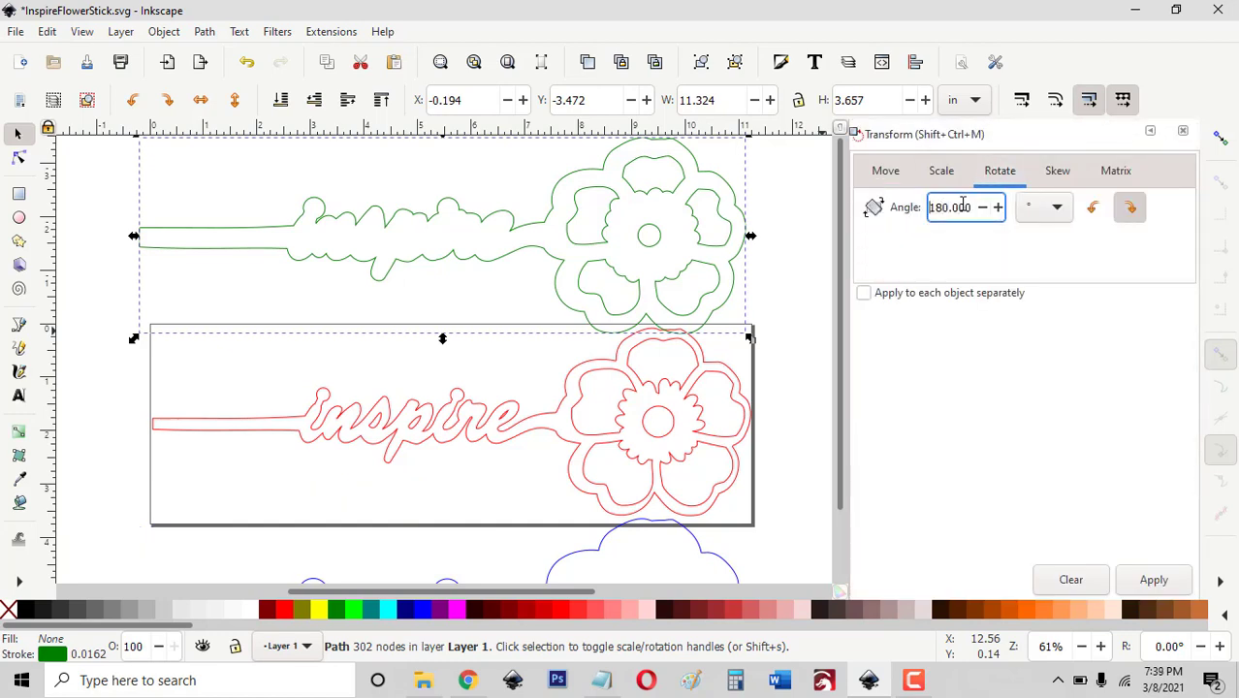
click(1150, 582)
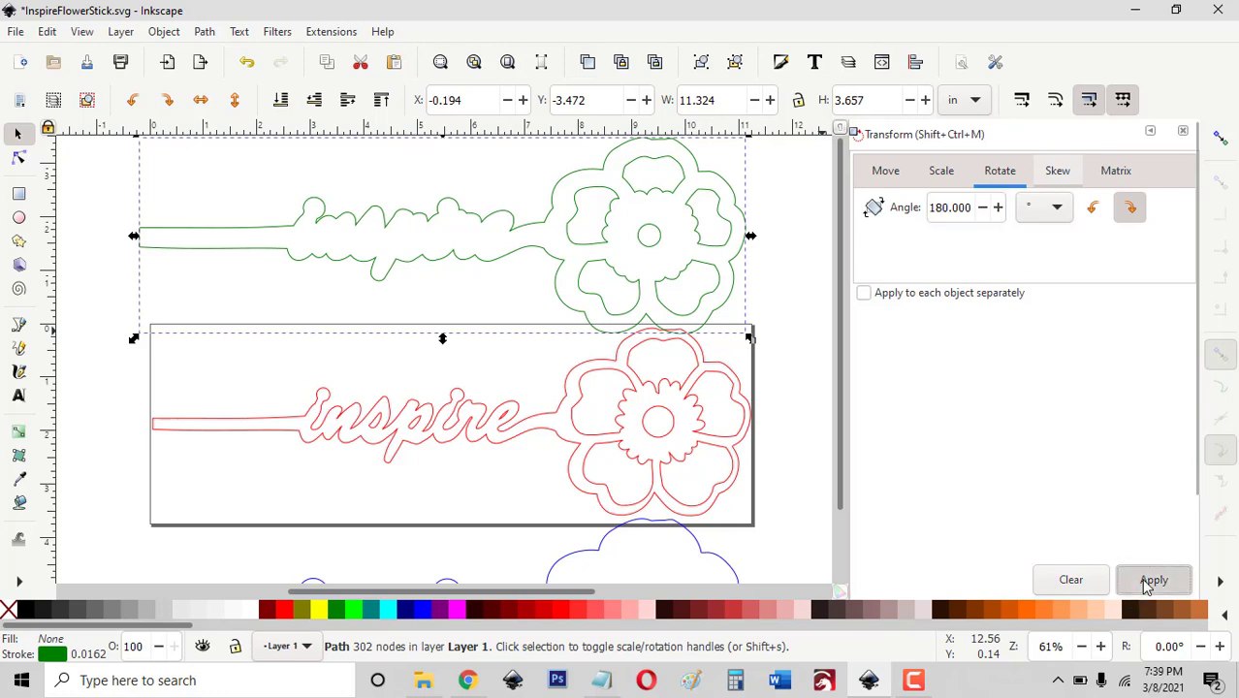
drag(655, 250, 665, 336)
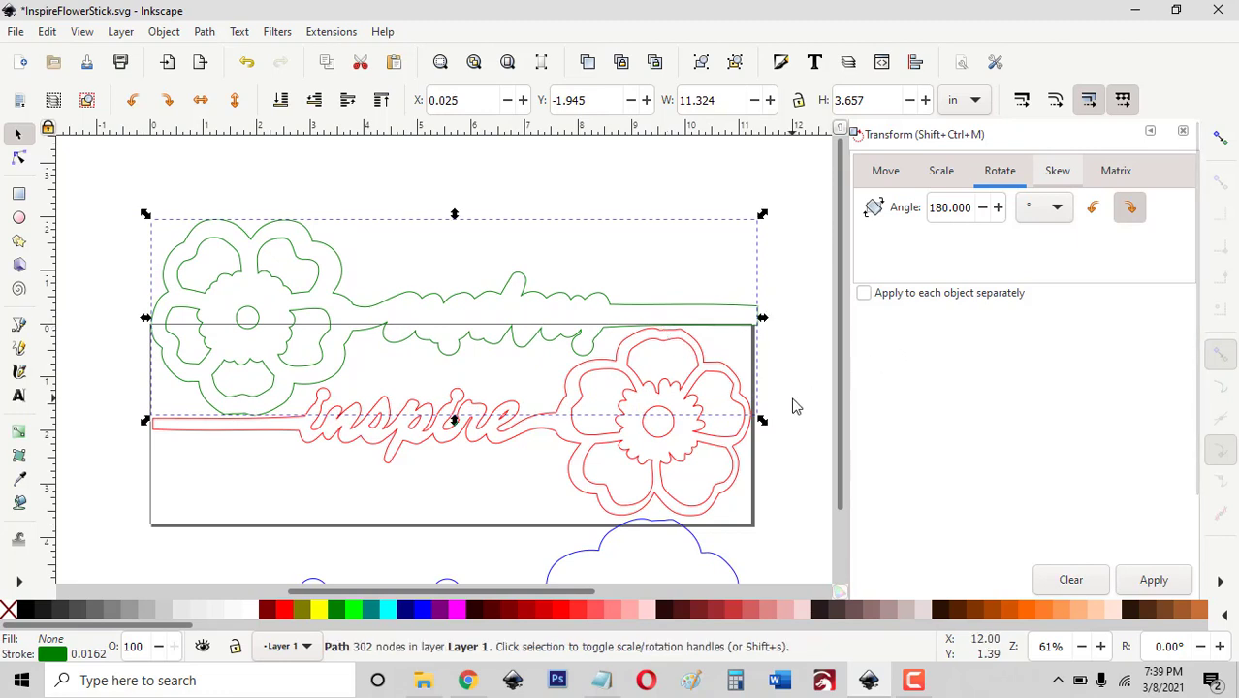
key(Left)
key(Left)
key(Left)
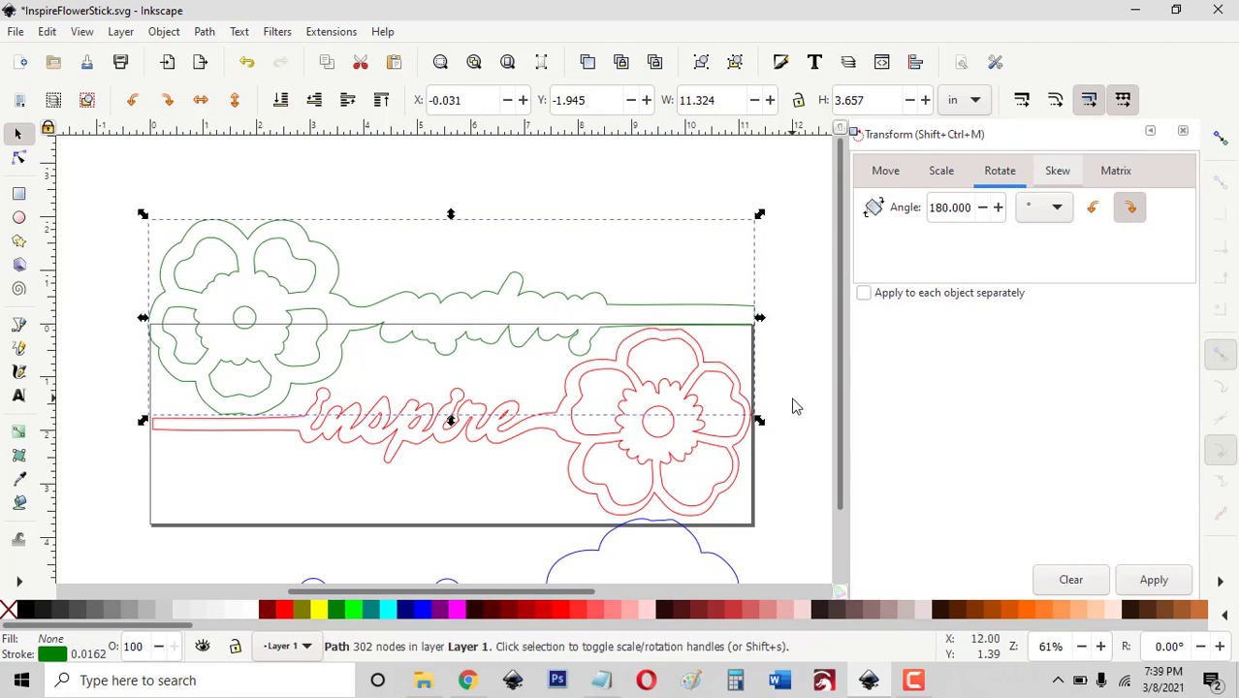
key(Left)
Rotate the blue outline 180° and move it up beneath the red design.
scroll(793, 405, down, 4)
scroll(781, 417, down, 1)
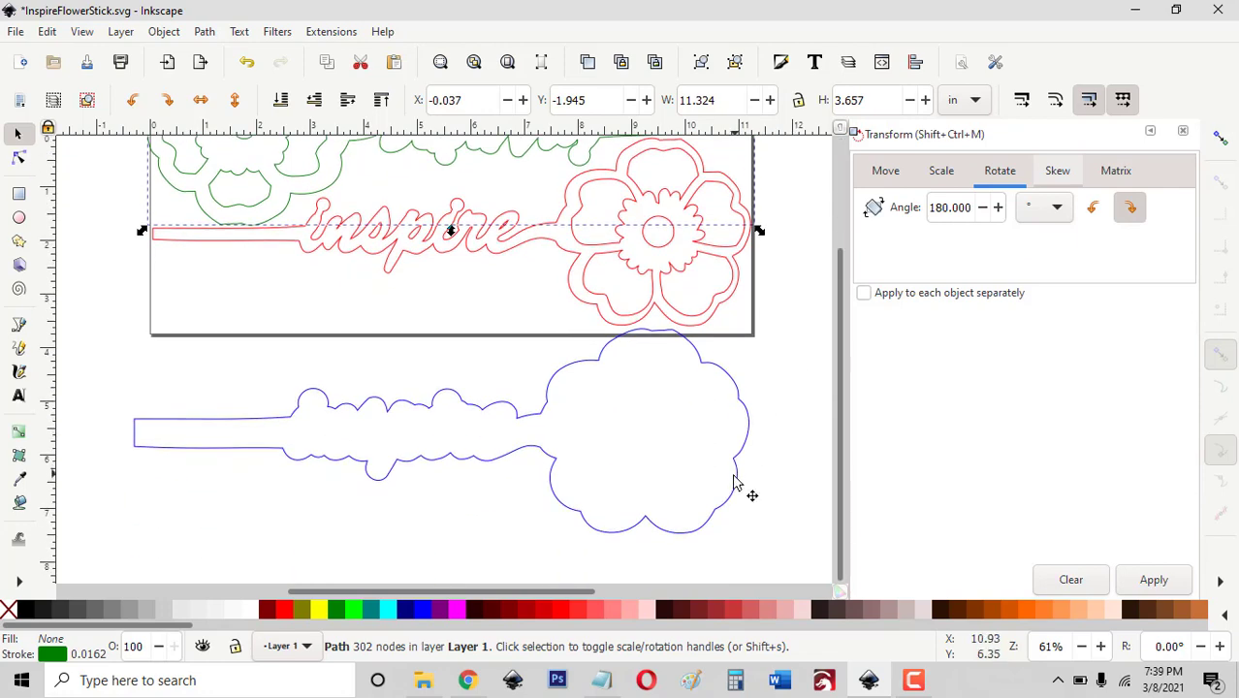
click(742, 491)
click(1152, 581)
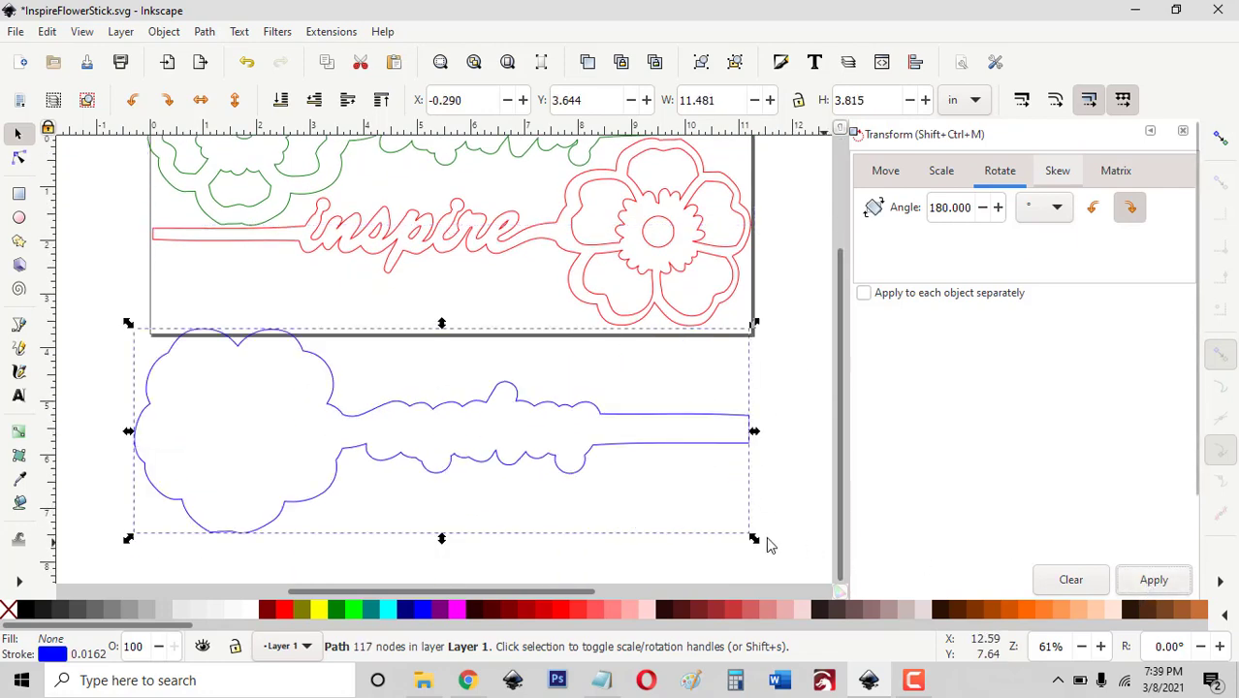
drag(694, 438, 697, 362)
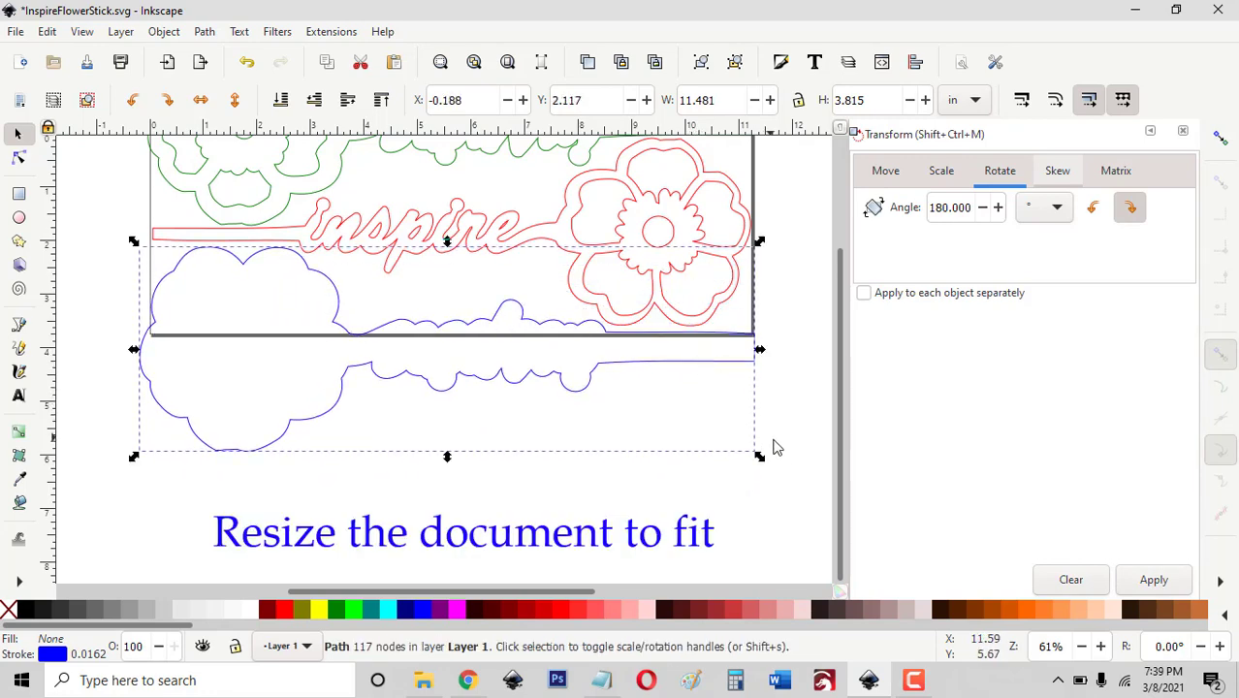
Select all three outlines and set the Document Properties page units to millimetres.
key(ctrl+a)
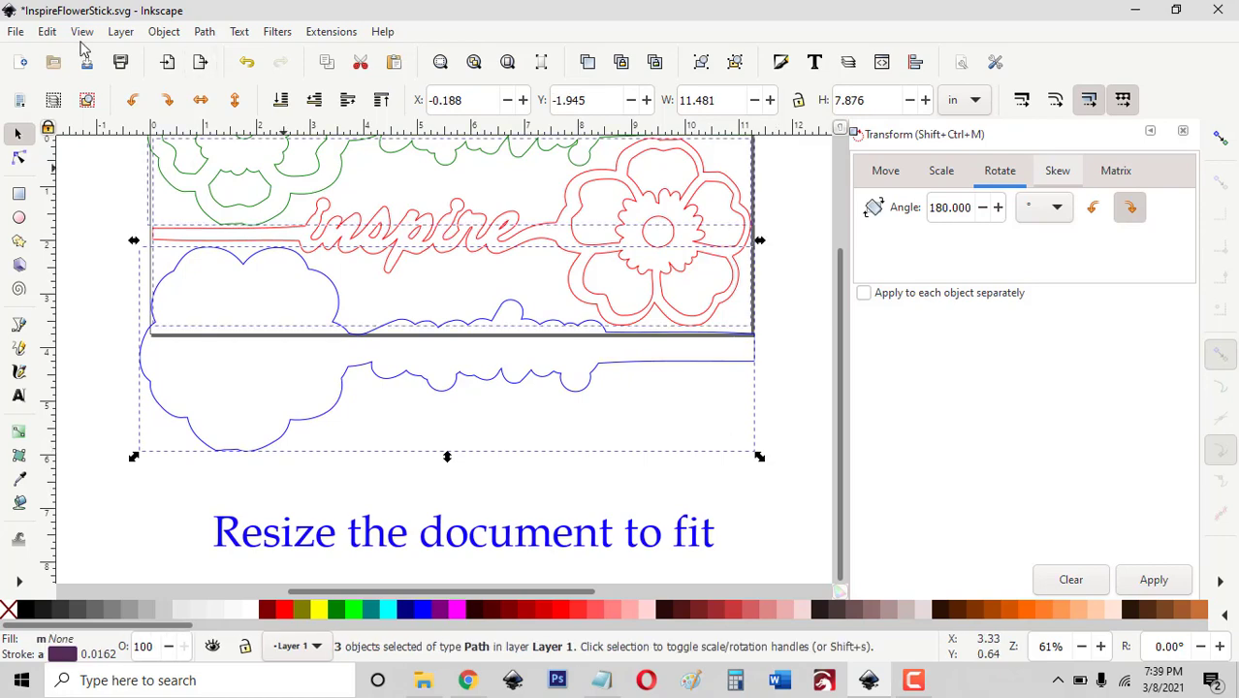
click(24, 35)
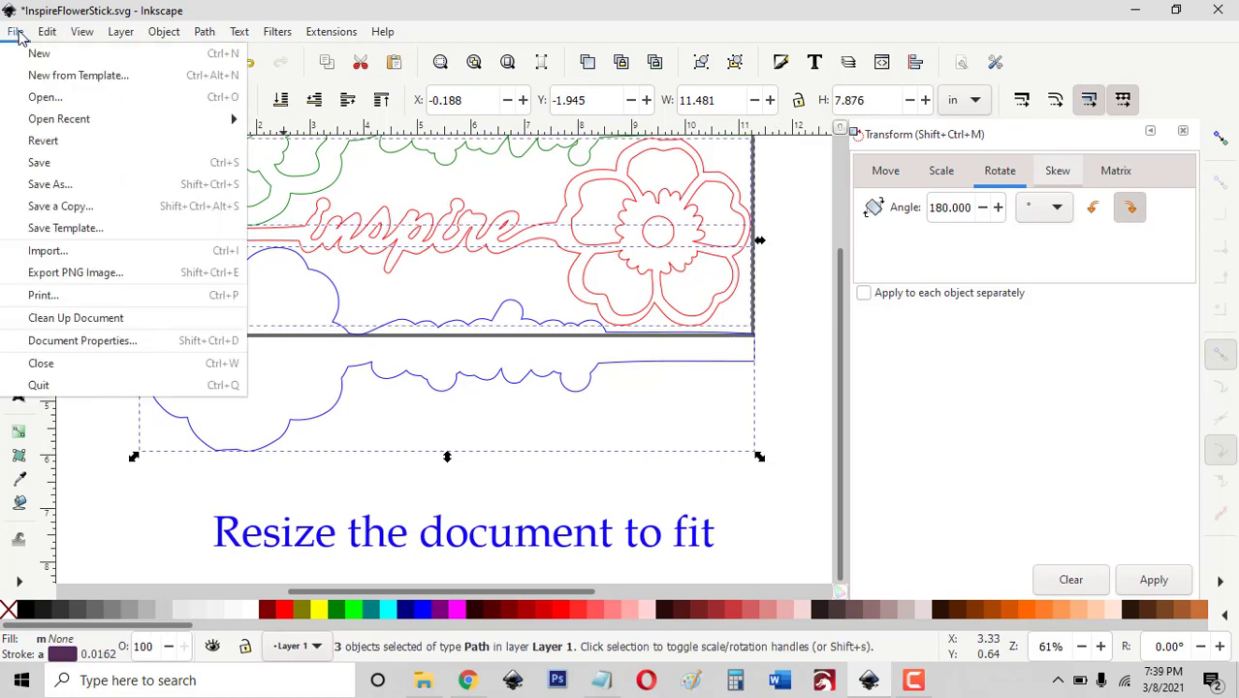
click(56, 341)
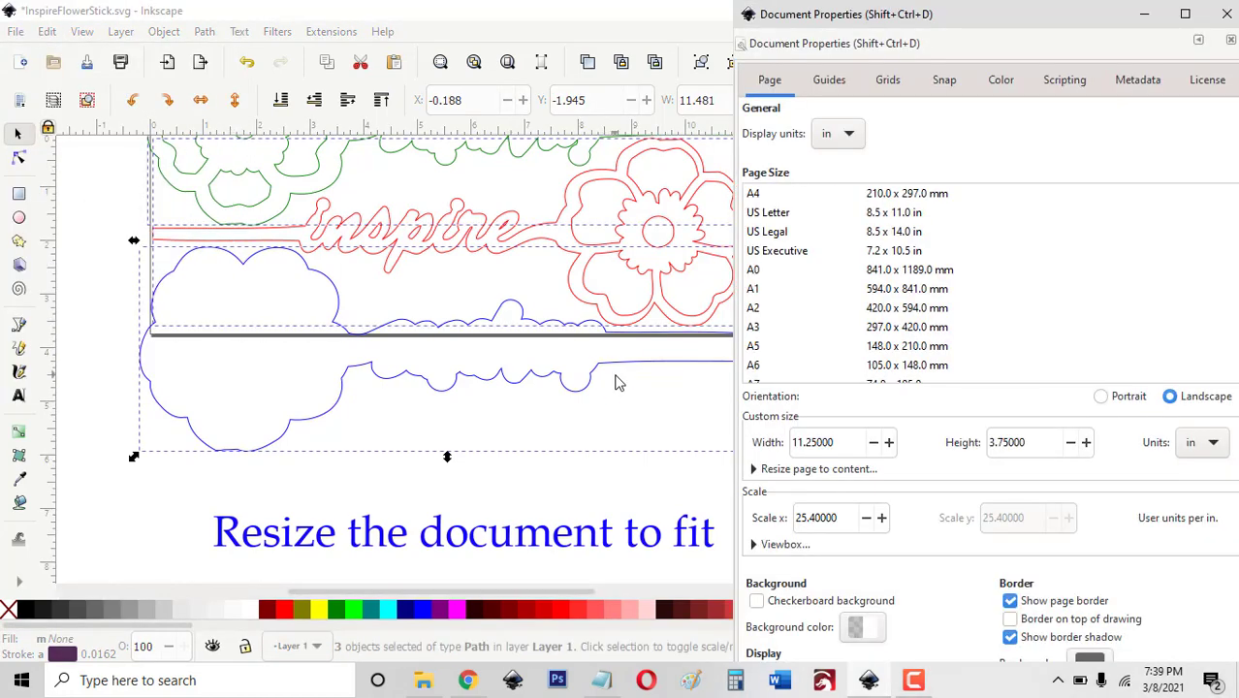
click(1218, 450)
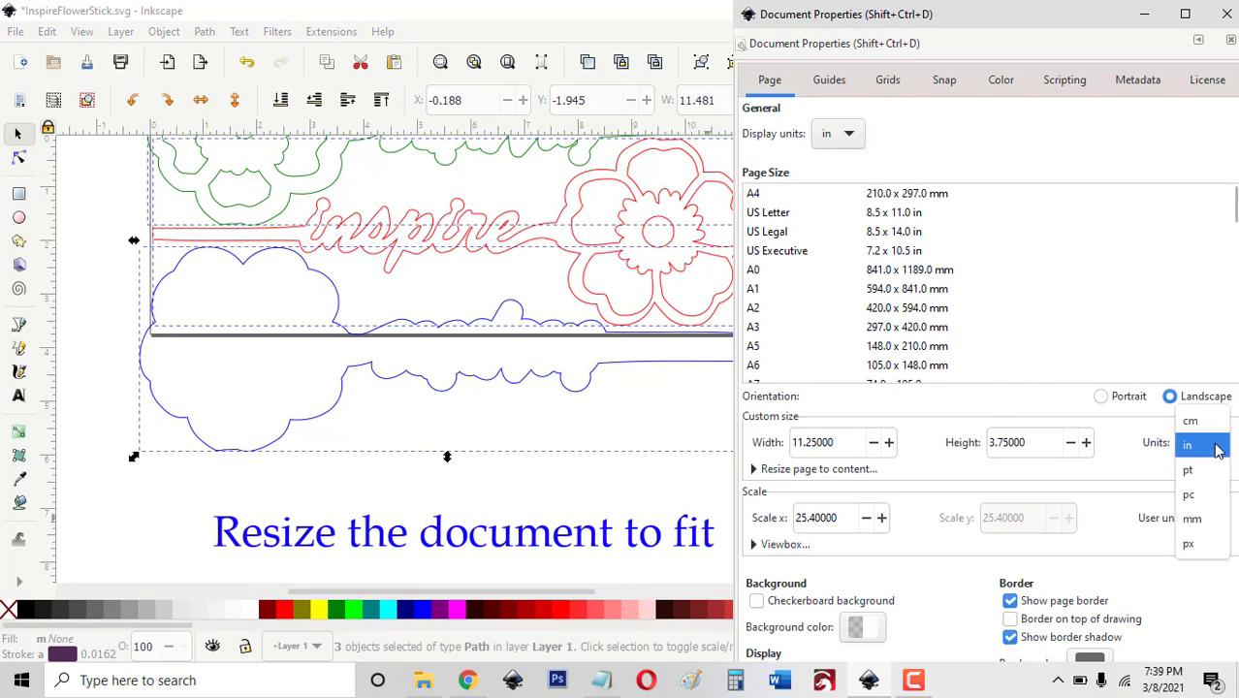
key(Escape)
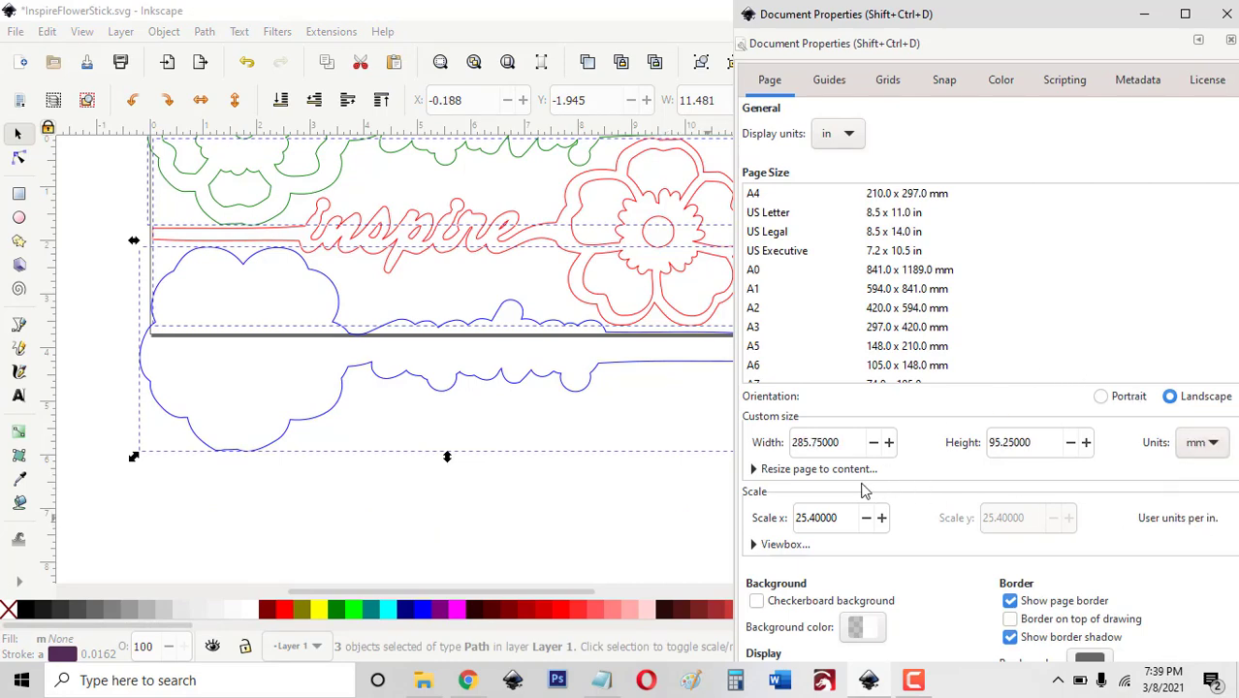
Resize the page to the drawing with locked 1 mm margins on every side.
click(755, 469)
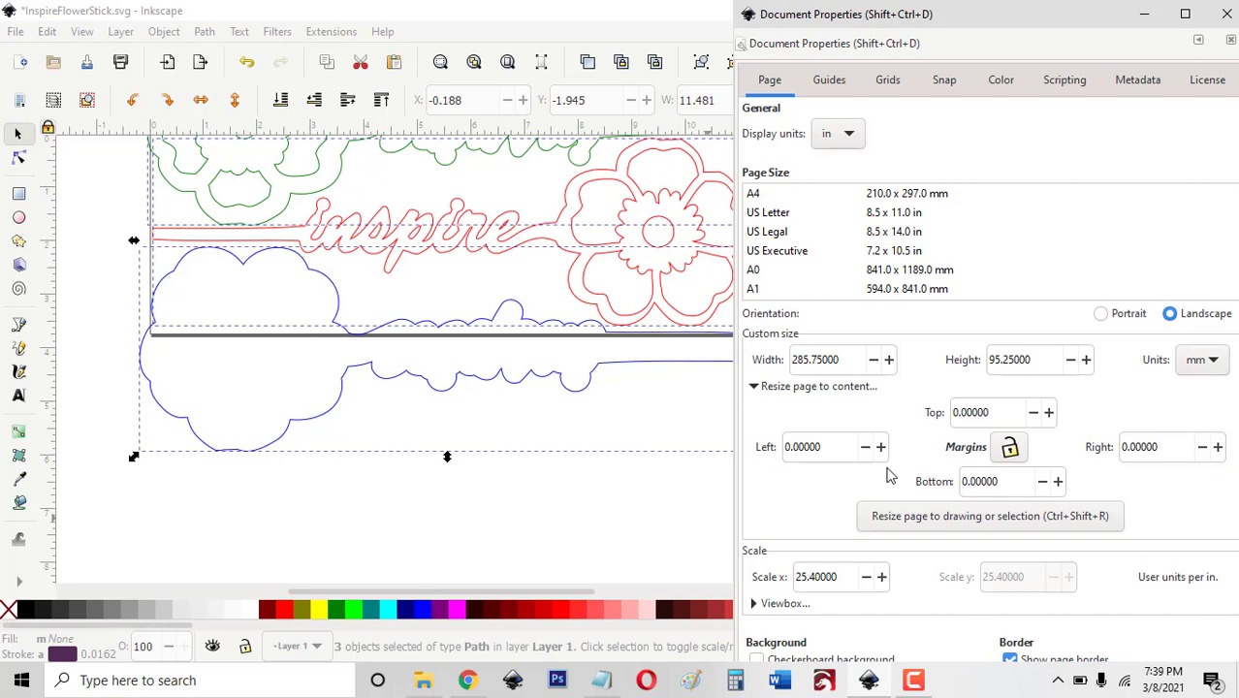
click(1010, 447)
drag(997, 413, 934, 414)
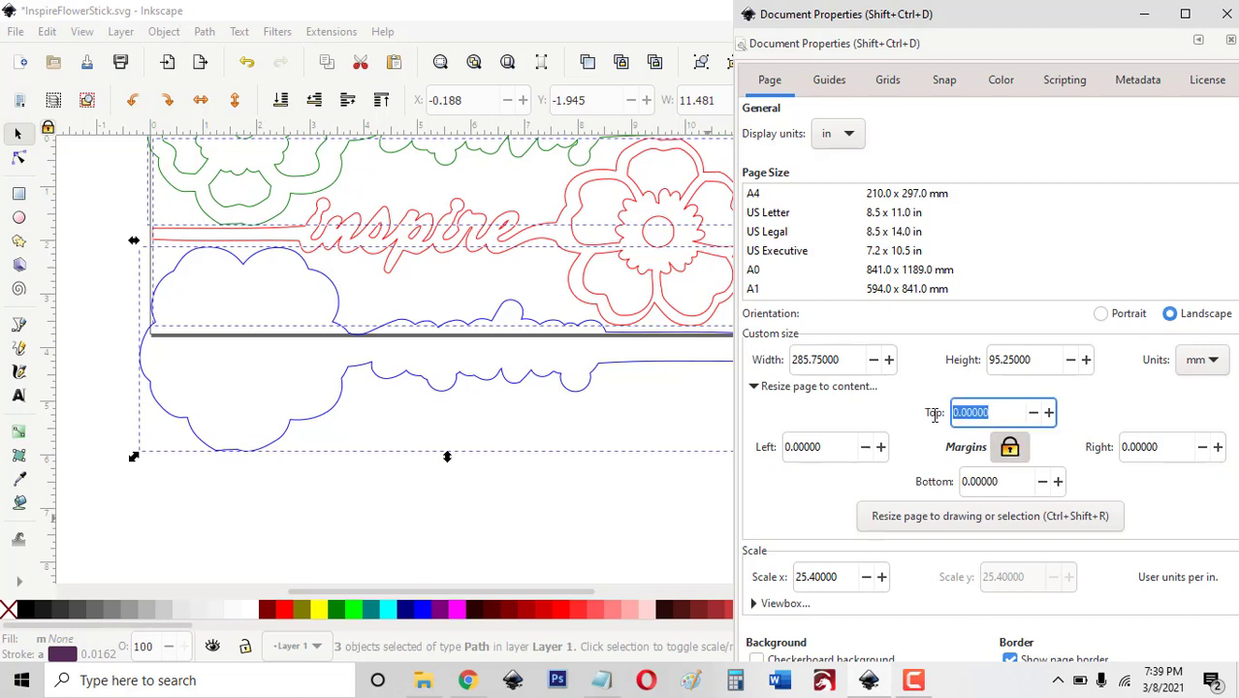
text(1)
key(Return)
click(991, 518)
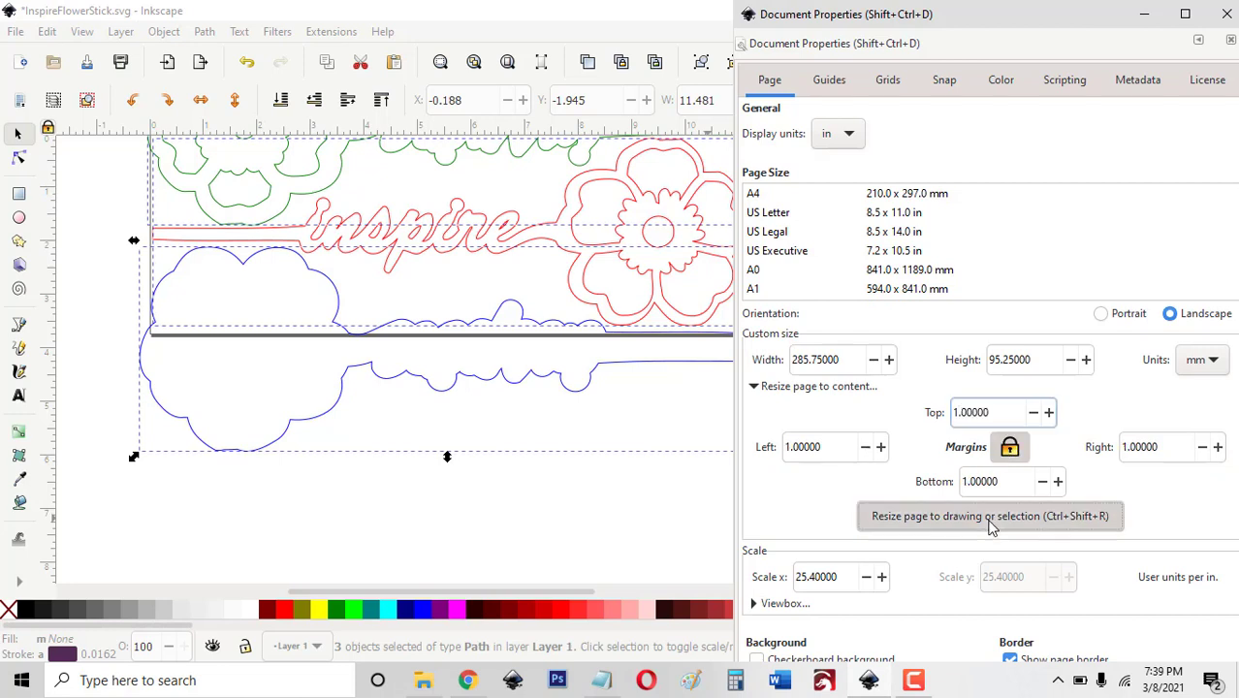
click(1224, 20)
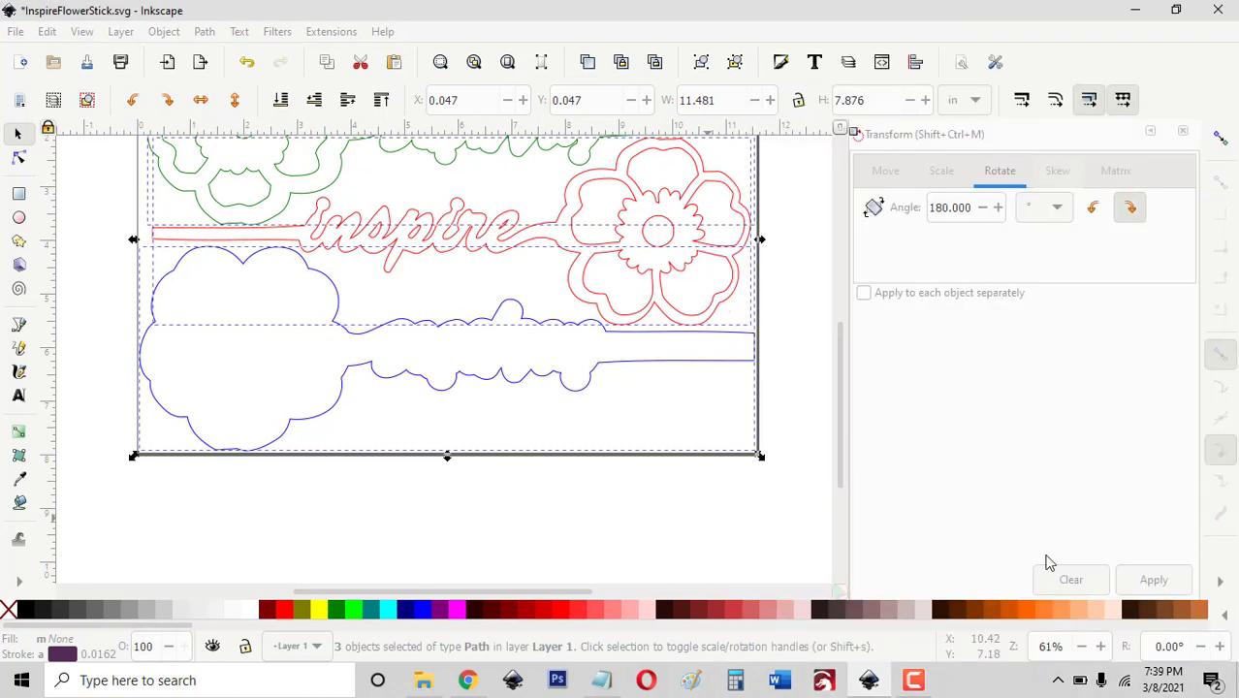
Zoom out to view the whole page and deselect everything.
click(1081, 650)
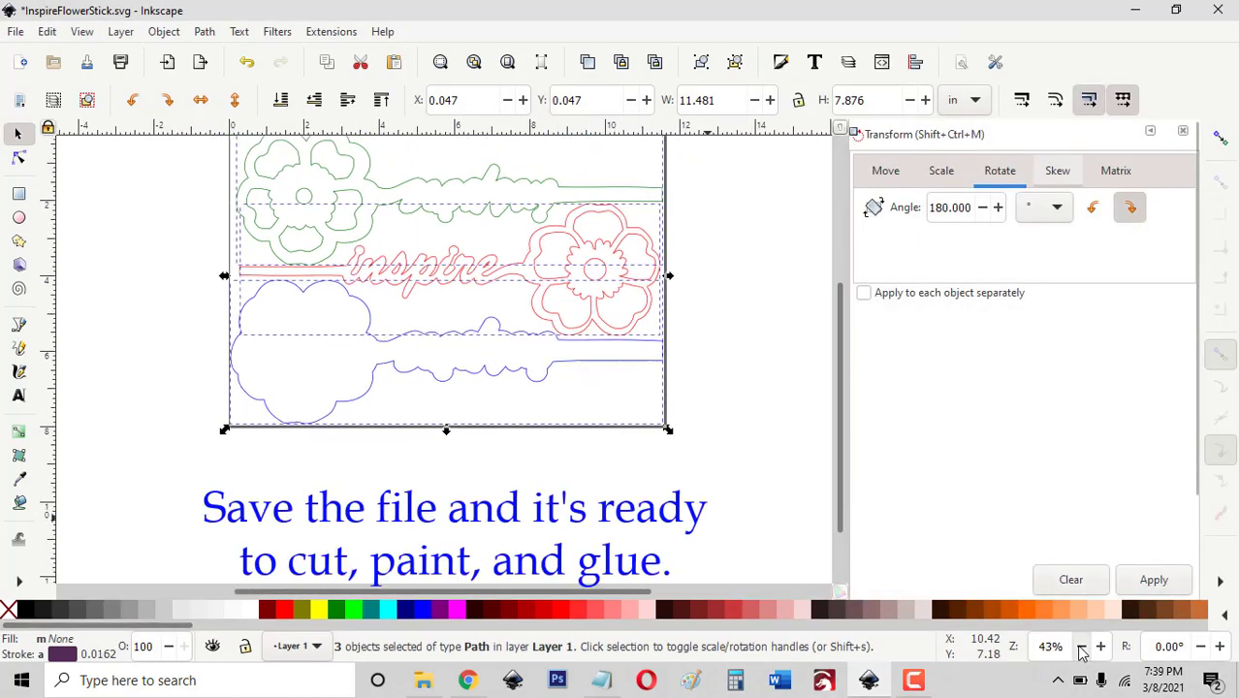
scroll(745, 436, up, 1)
scroll(745, 436, up, 1)
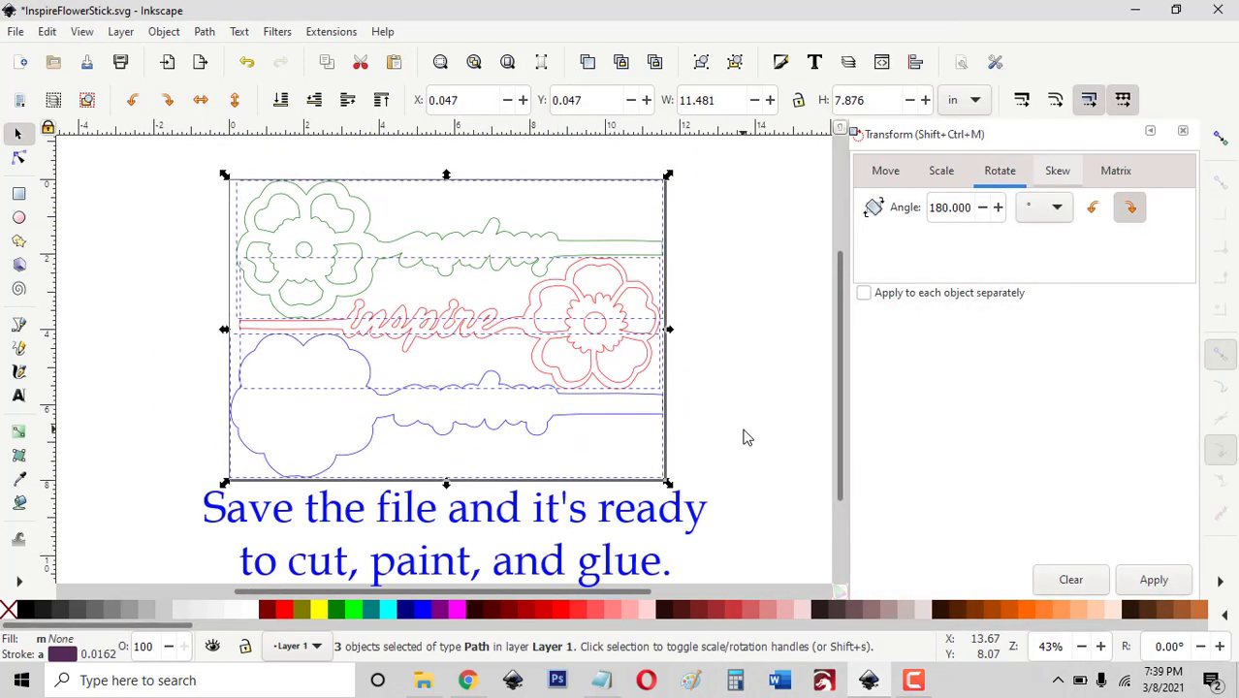
click(203, 278)
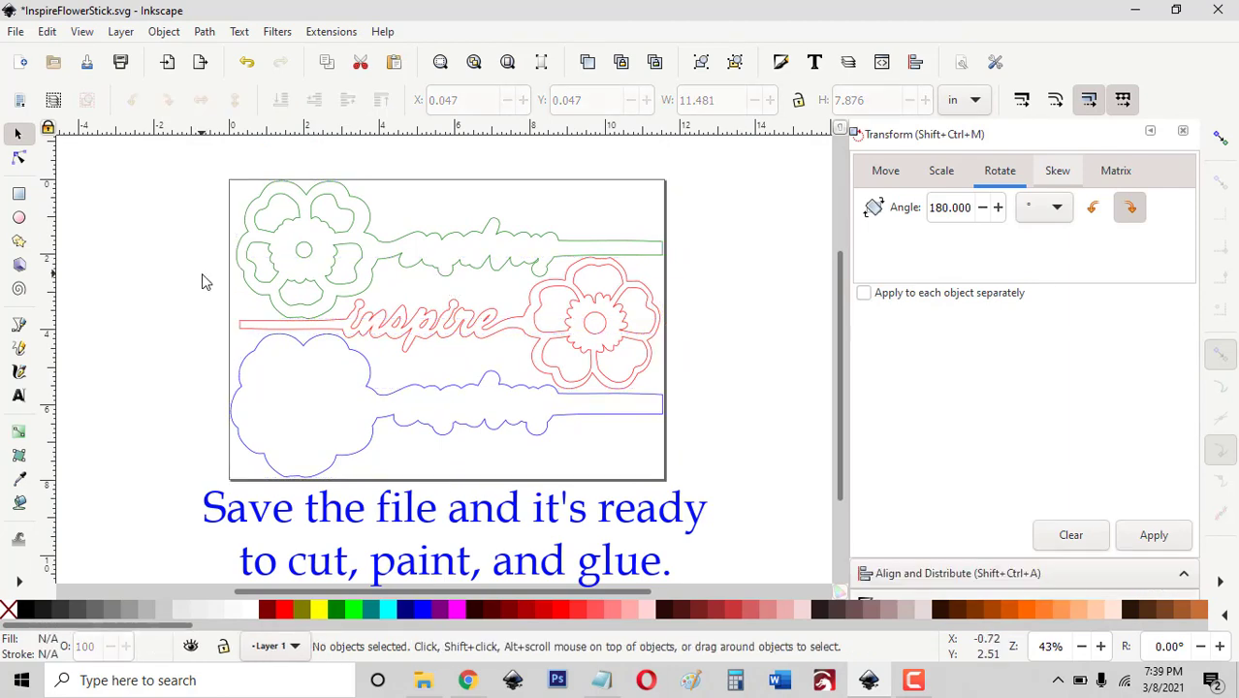
Start Save As and navigate into the FlowerStickSigns folder to name the file.
click(15, 31)
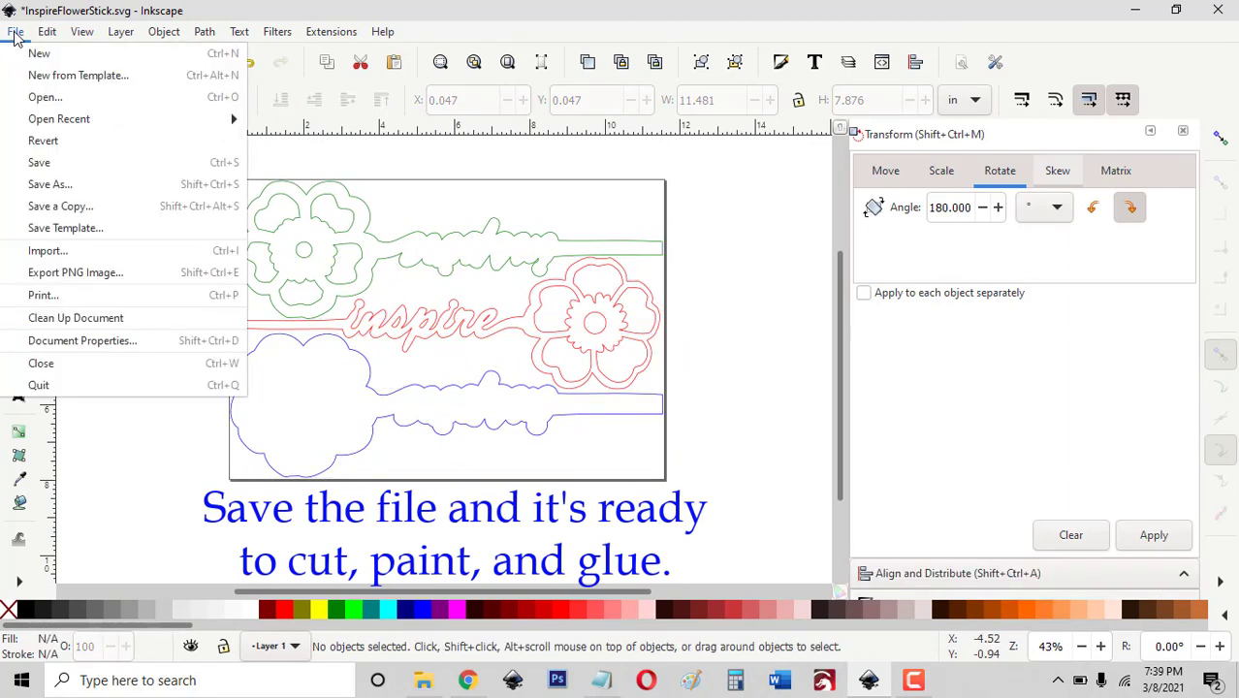
click(54, 185)
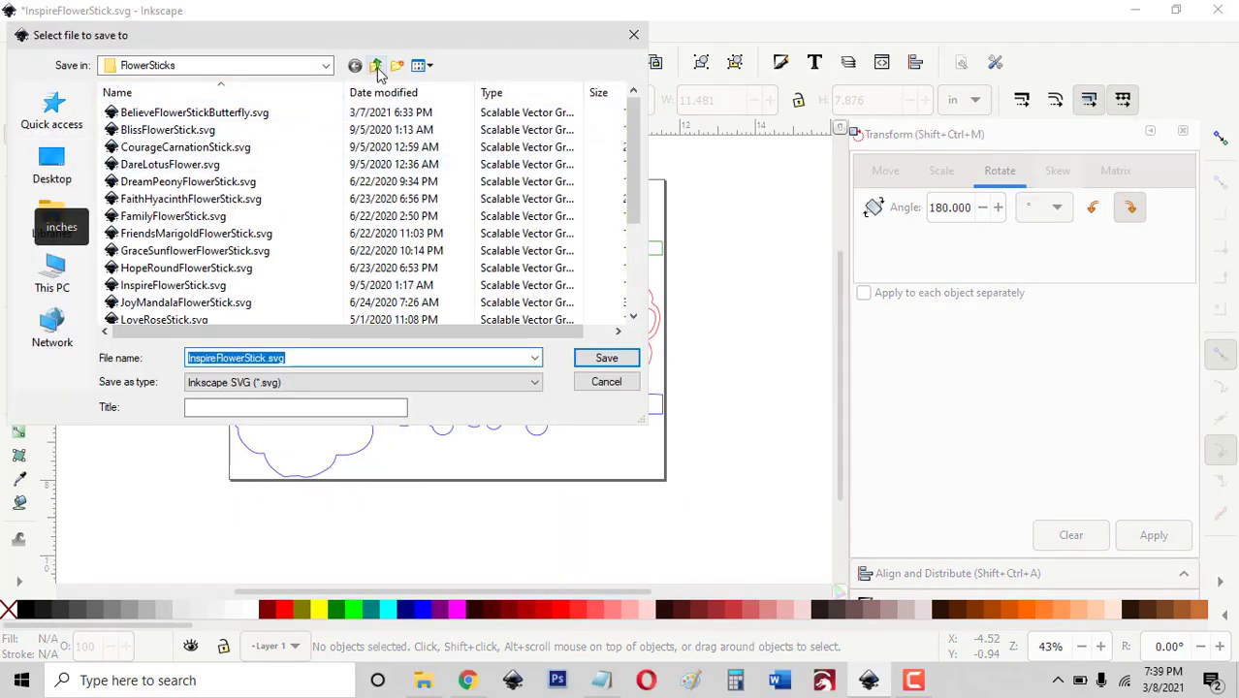
click(376, 65)
double_click(175, 115)
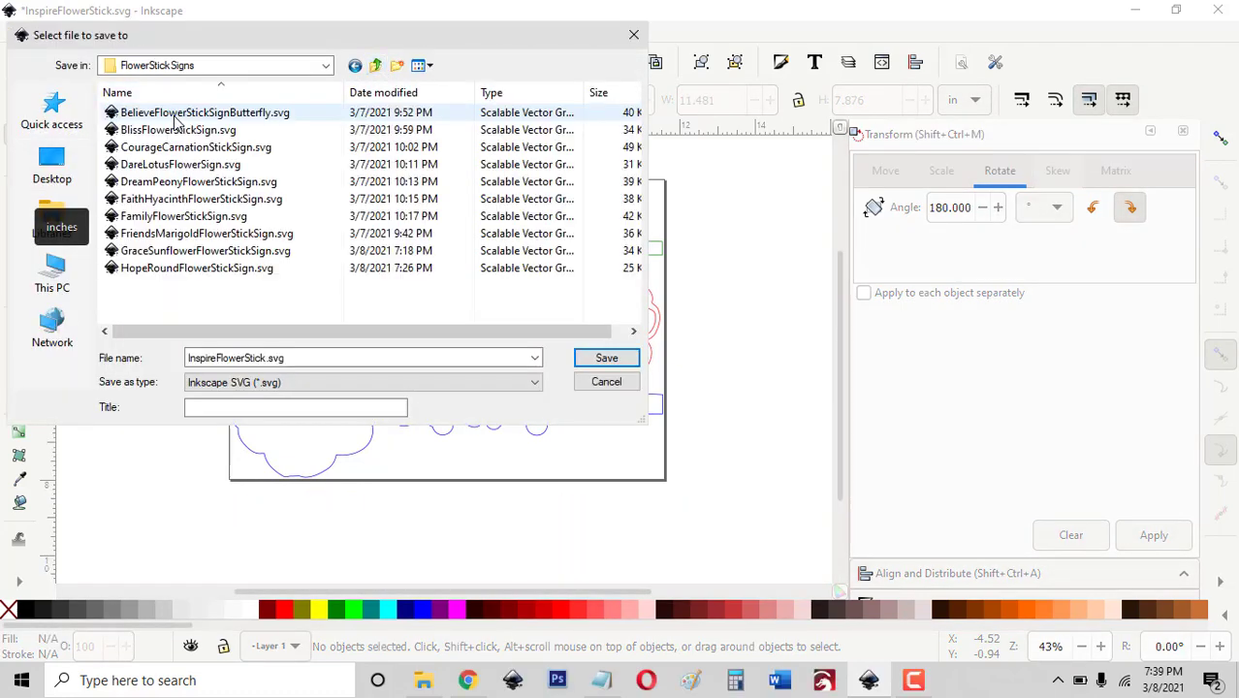
click(264, 359)
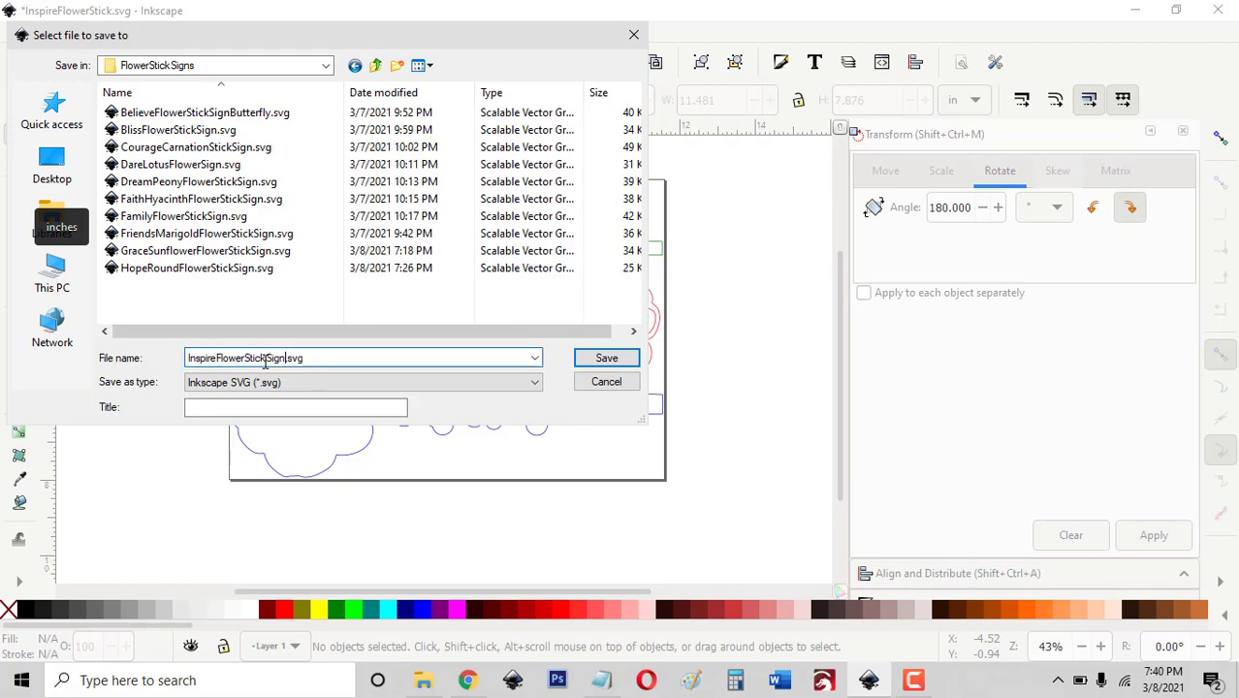